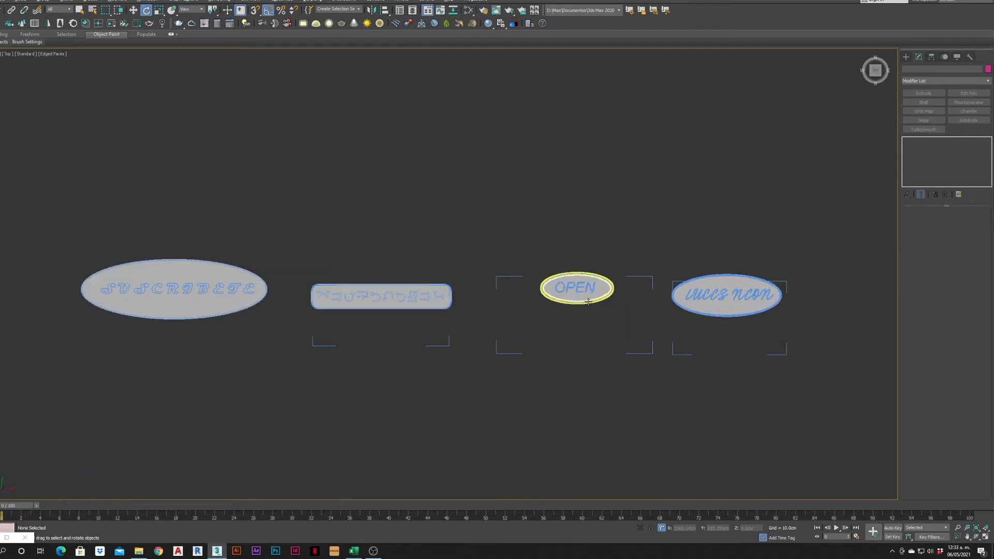
Step: Draw a TextPlus region about 204 cm wide and 59 cm long in an empty area of the top view
scroll(575, 334, down, 2)
scroll(448, 326, up, 1)
middle_drag(361, 251, 577, 348)
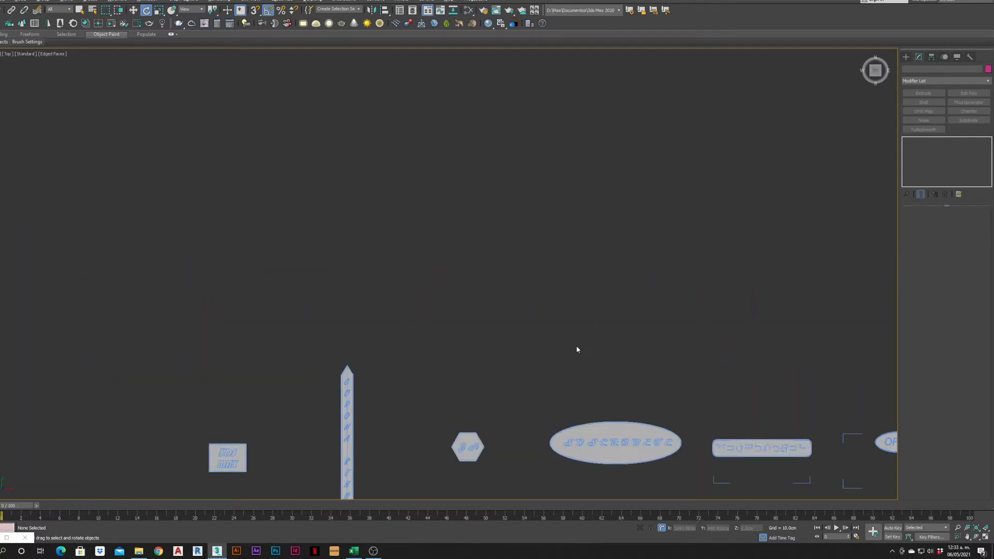
scroll(577, 348, down, 2)
scroll(546, 406, up, 3)
middle_drag(612, 429, 543, 371)
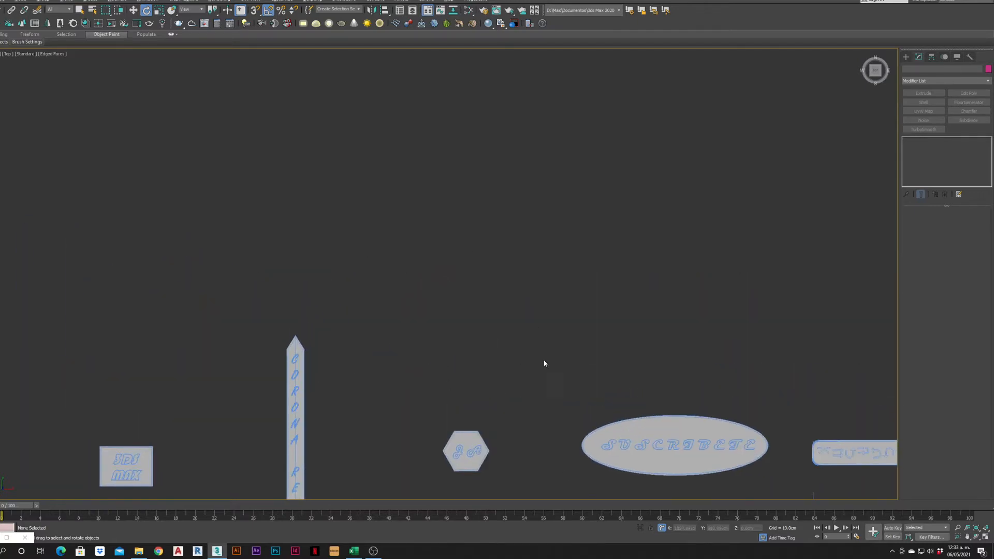
scroll(533, 353, down, 3)
middle_drag(519, 326, 492, 419)
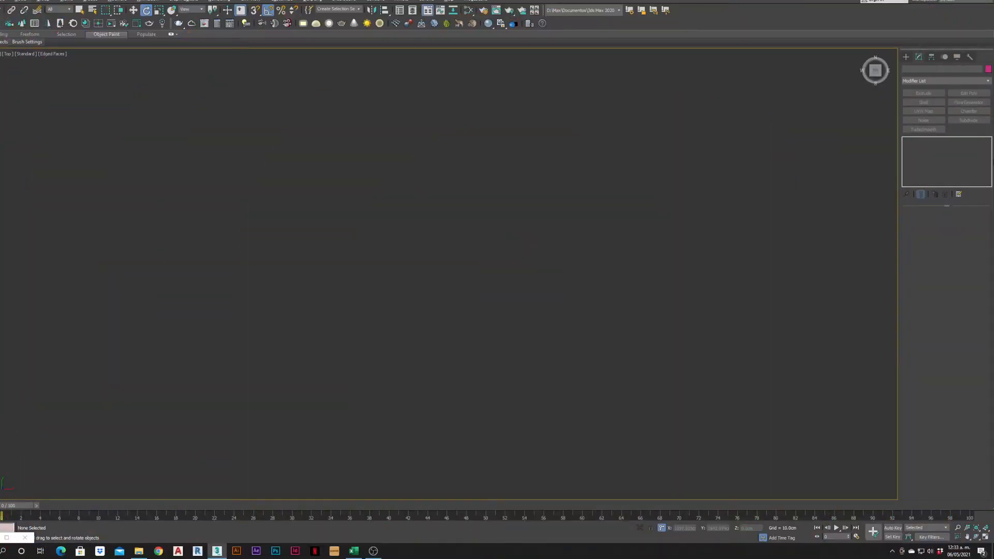
click(906, 57)
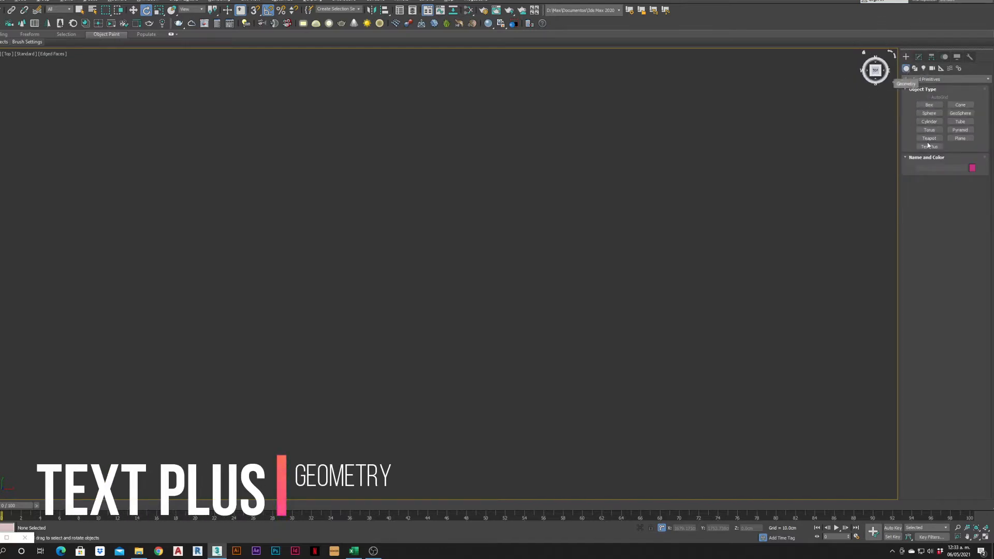
click(930, 147)
drag(466, 280, 623, 325)
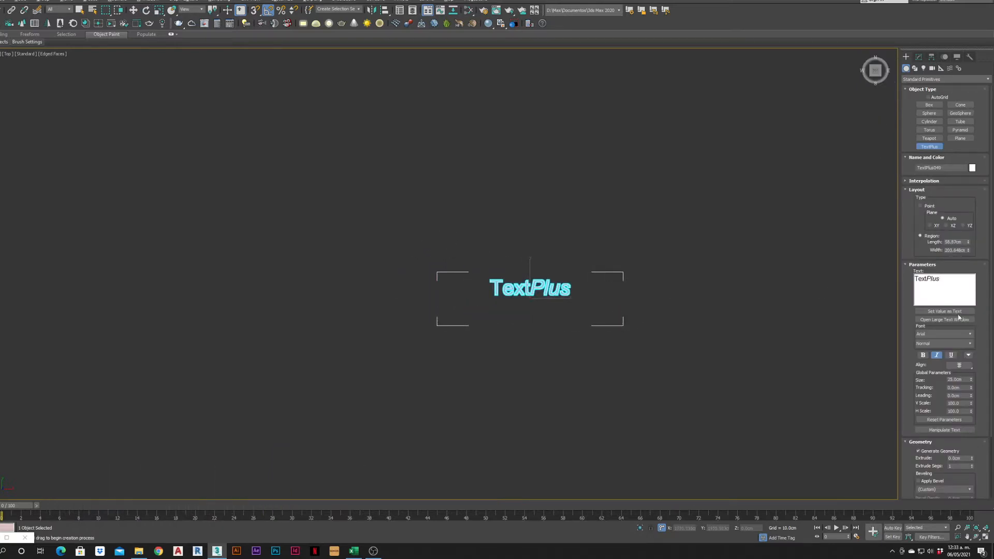
Step: Replace the sample text with "LUCES NEON" and set its font to Evelyn Script
drag(945, 279, 877, 272)
text(LUCES NE)
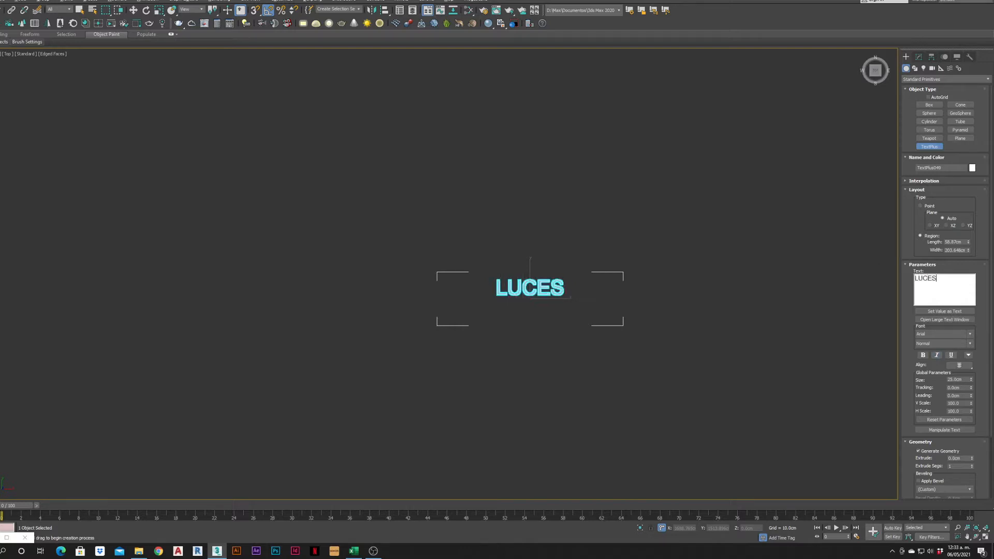
text(ON)
drag(957, 279, 915, 278)
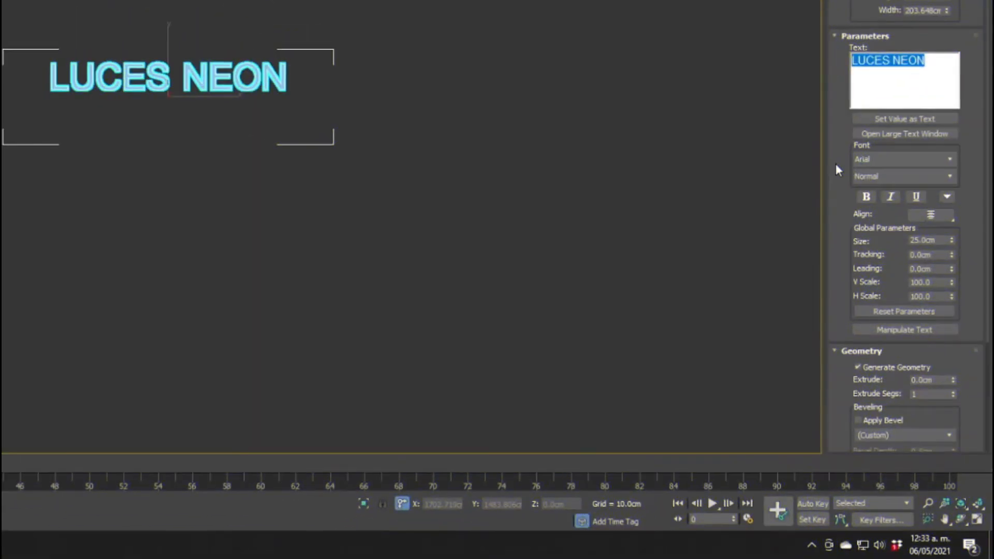
click(924, 159)
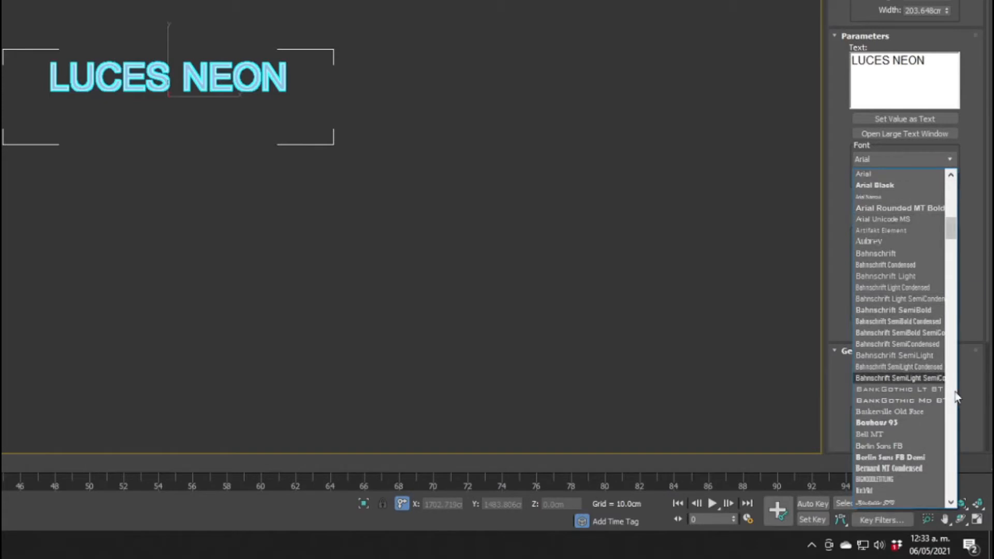
scroll(902, 321, down, 10)
scroll(900, 322, down, 15)
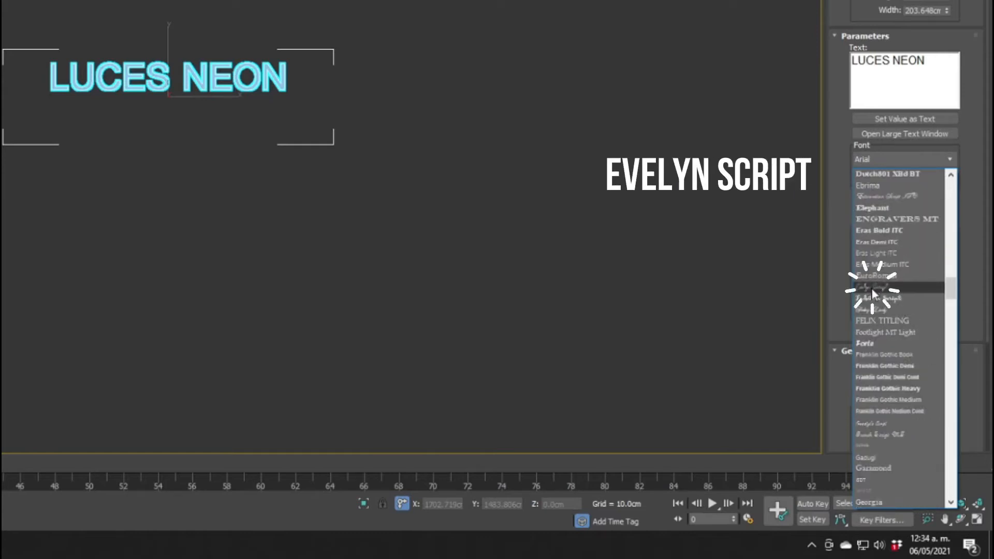
click(873, 288)
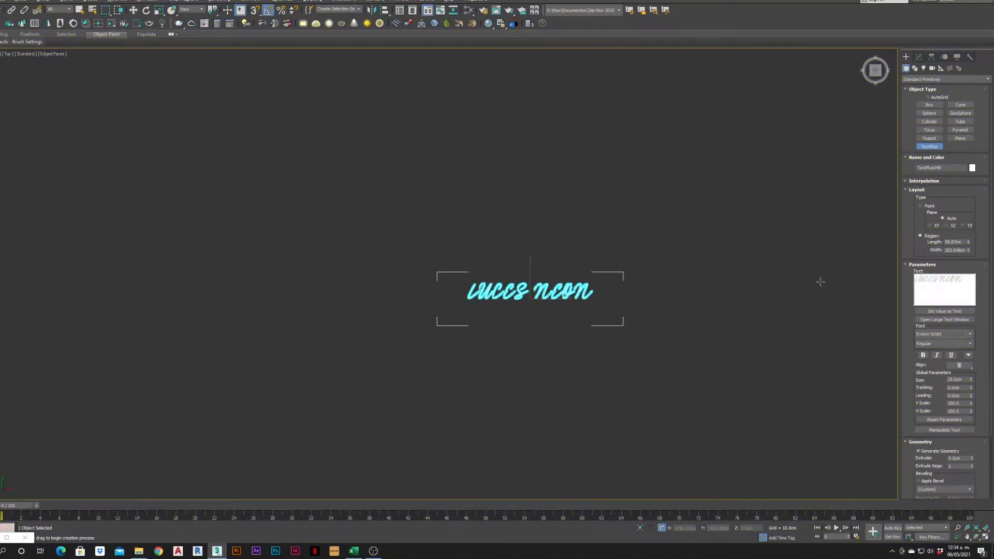
Step: Extrude the LUCES NEON text 0.5 cm
alt+middle_drag(536, 338, 518, 311)
scroll(522, 308, up, 8)
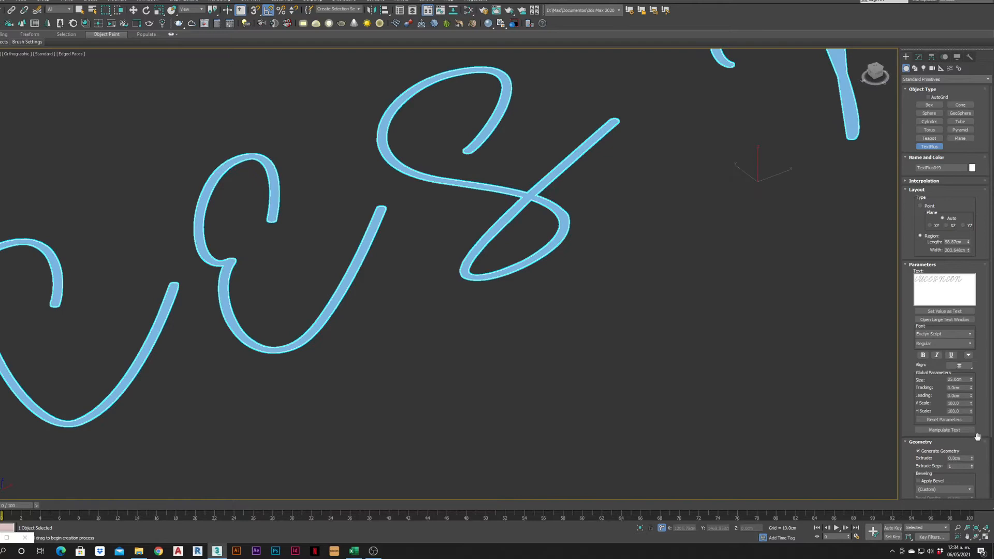
drag(985, 456, 972, 373)
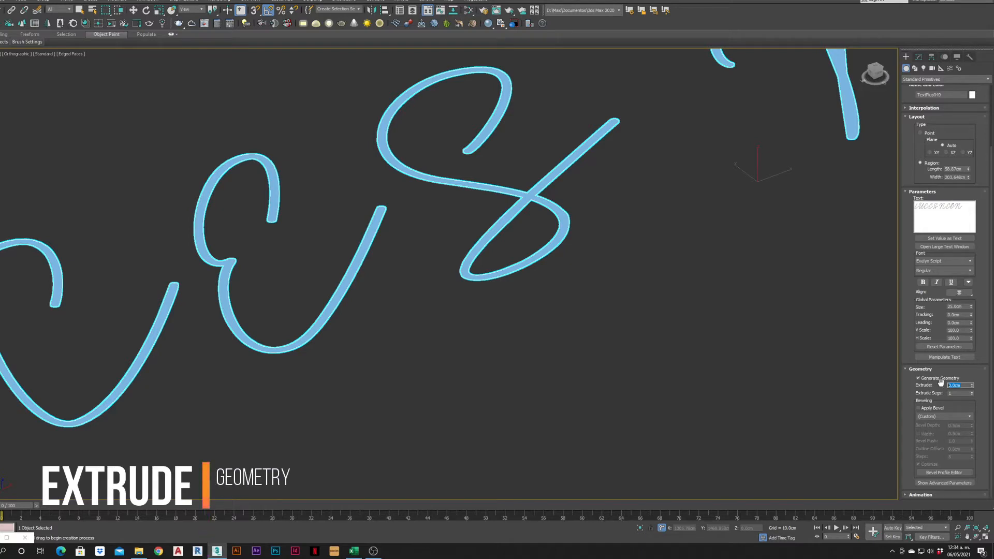
text(0.5)
key(Return)
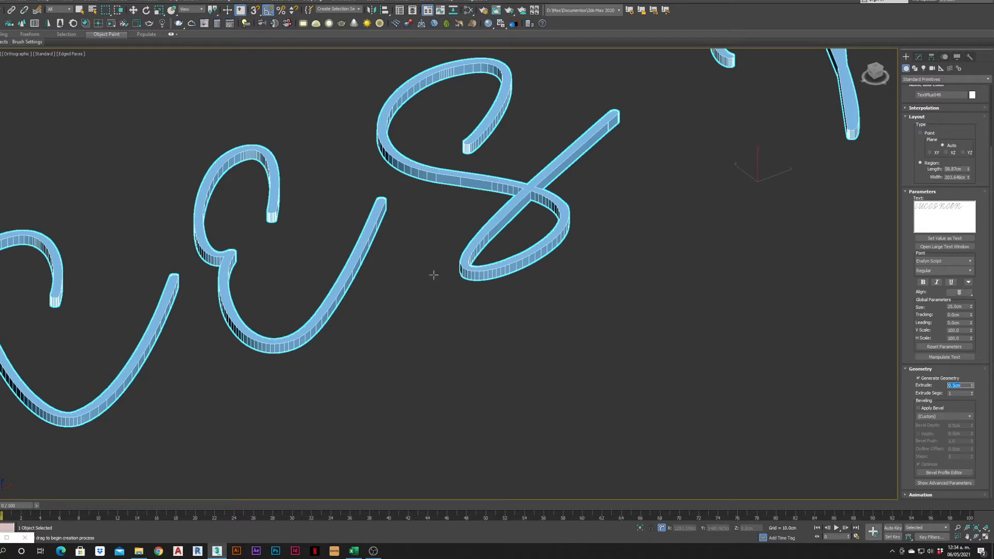
Step: Apply a bevel to the extruded text using the Convex preset
click(945, 409)
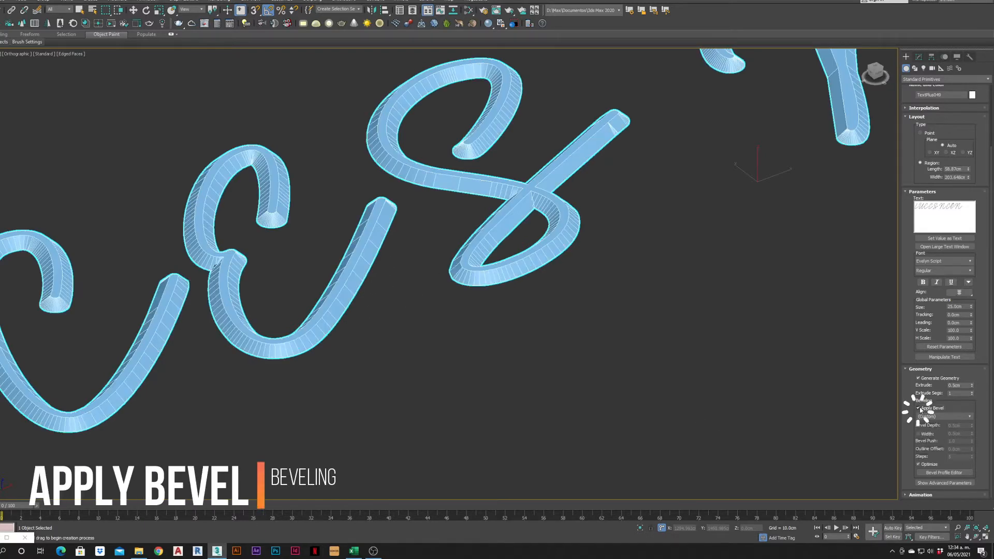
click(948, 416)
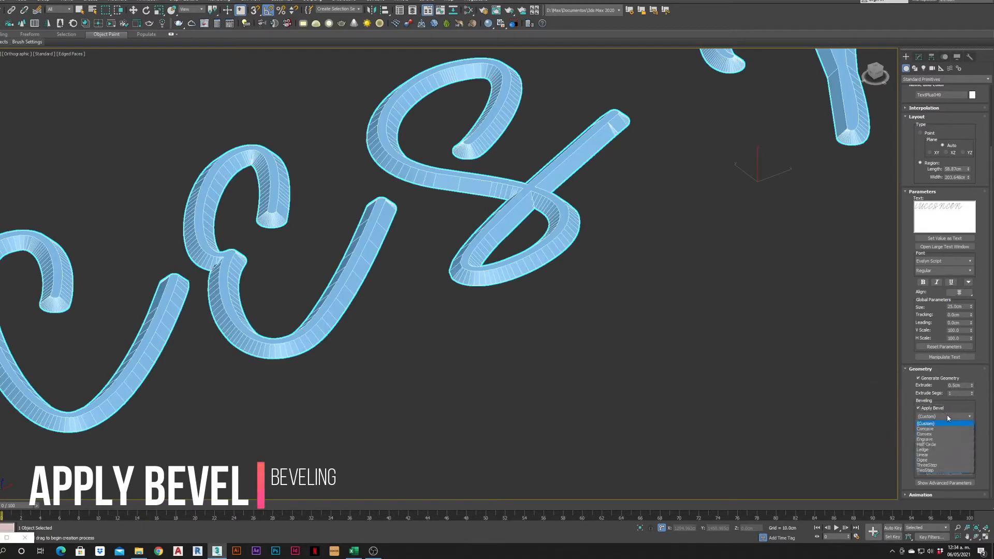
click(931, 437)
Step: Examine the bevelled letters close up, from an angle and from the top
scroll(542, 238, down, 5)
alt+middle_drag(552, 245, 502, 264)
key(t)
key(z)
scroll(530, 243, up, 4)
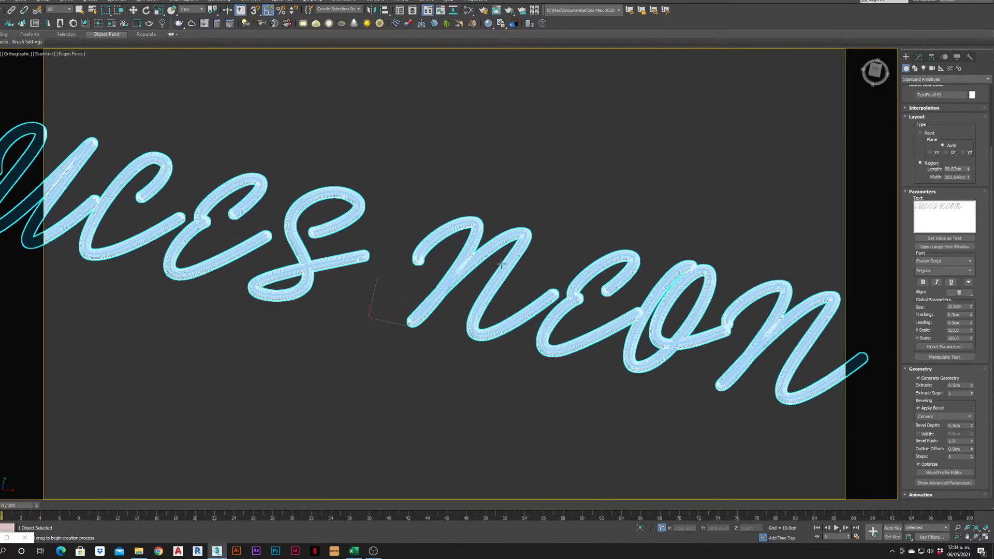
scroll(525, 319, up, 5)
scroll(500, 327, down, 4)
alt+middle_drag(500, 328, 522, 300)
key(t)
key(z)
scroll(479, 273, up, 4)
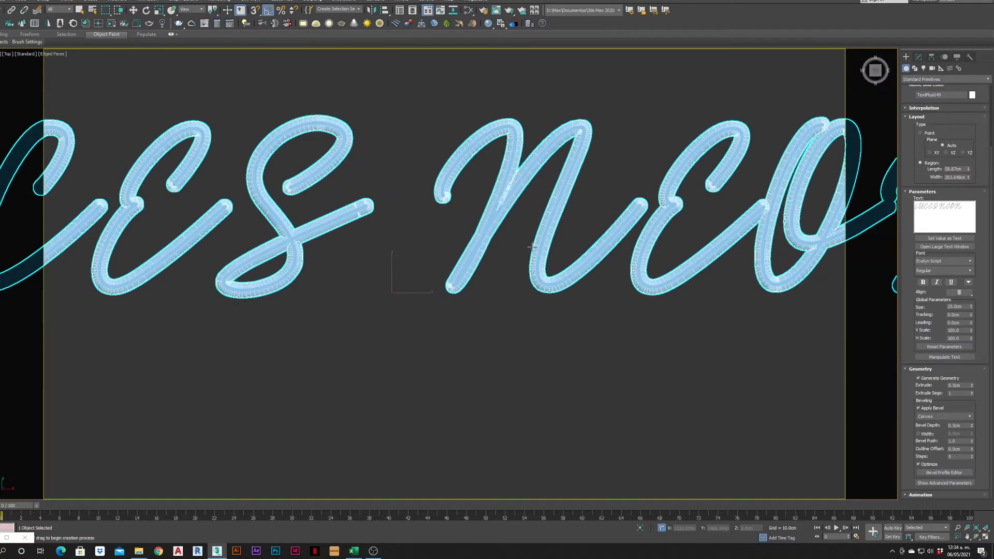
middle_drag(532, 247, 520, 261)
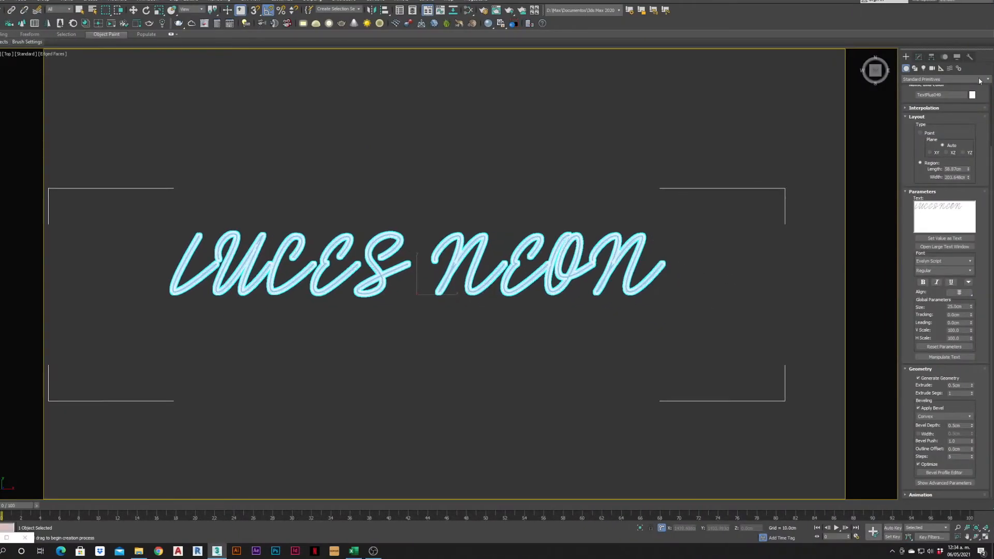
Step: Draw an ellipse spline about 170 cm wide and 50 cm long around the LUCES NEON text
click(919, 58)
key(e)
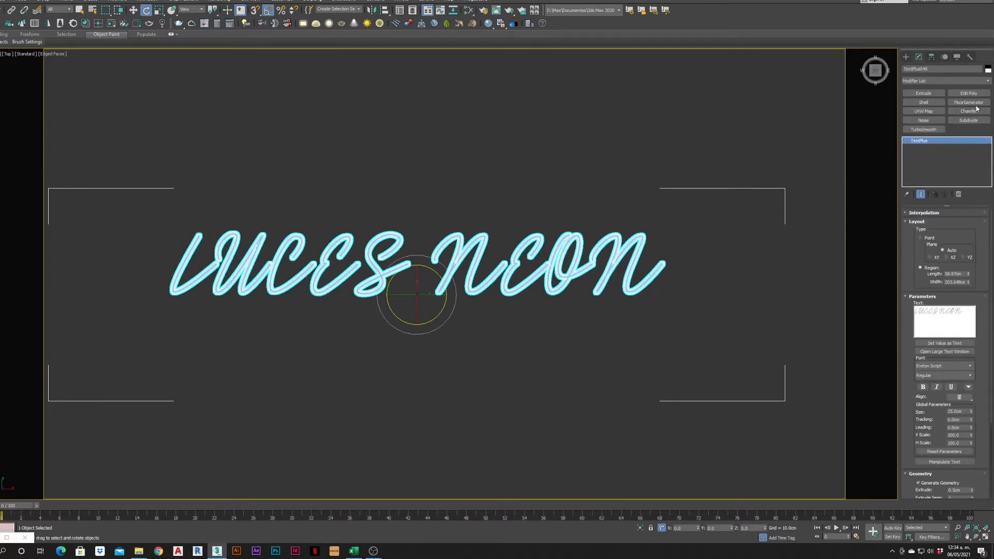
click(906, 57)
click(961, 120)
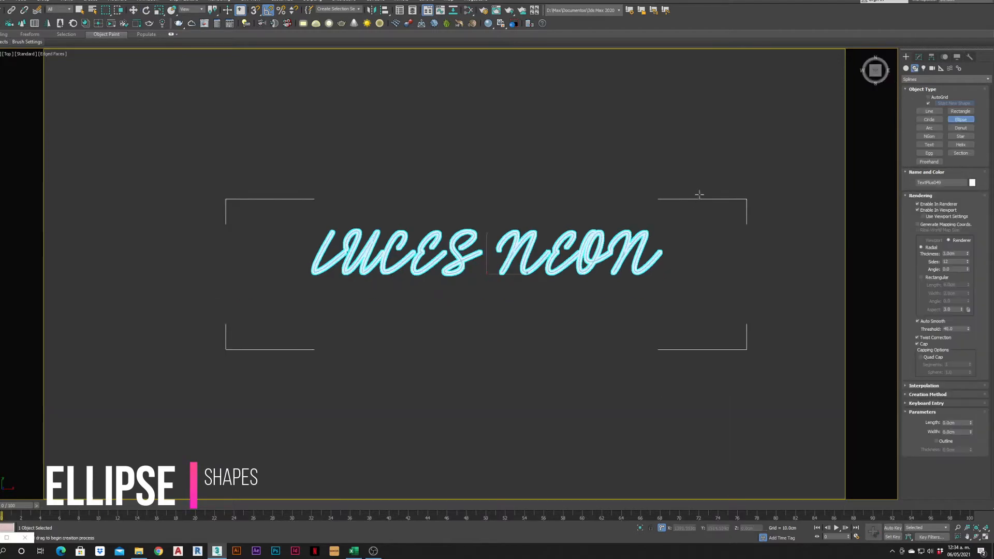
drag(700, 194, 282, 325)
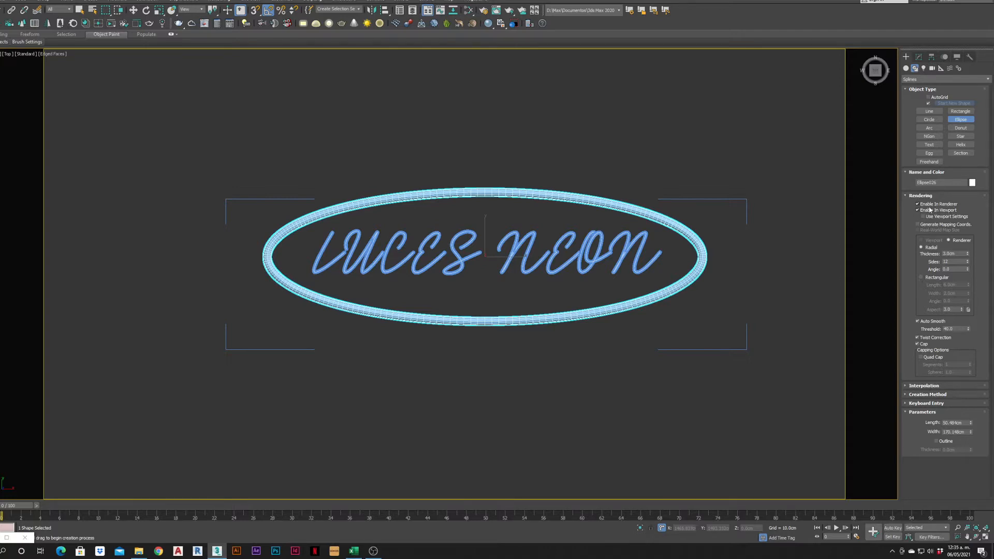
Step: Toggle the ellipse's display in the viewport and renderer off and back on
click(917, 210)
click(918, 204)
click(917, 204)
click(918, 210)
Step: Try a radial thickness of 5 cm on the ellipse and return it to 3 cm
double_click(955, 254)
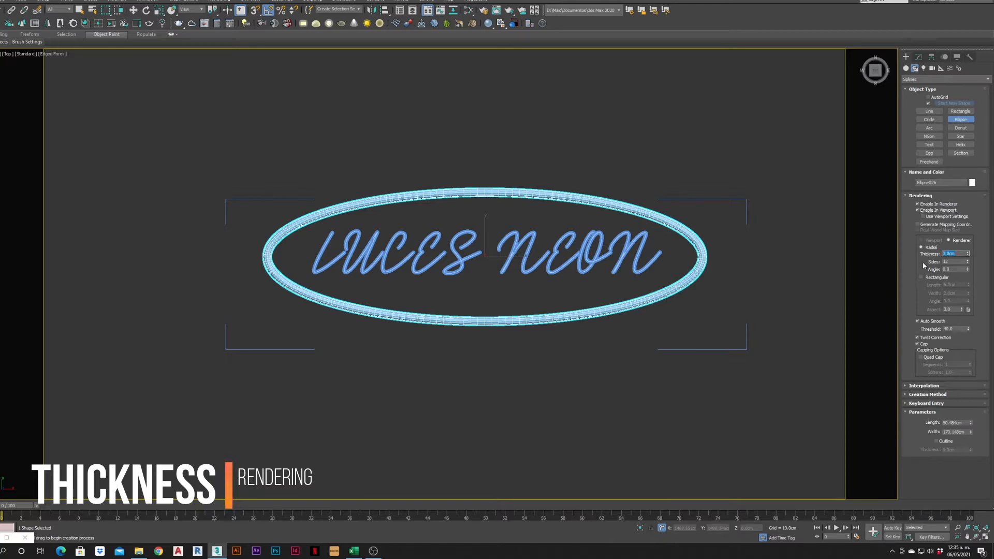
text(5)
key(Return)
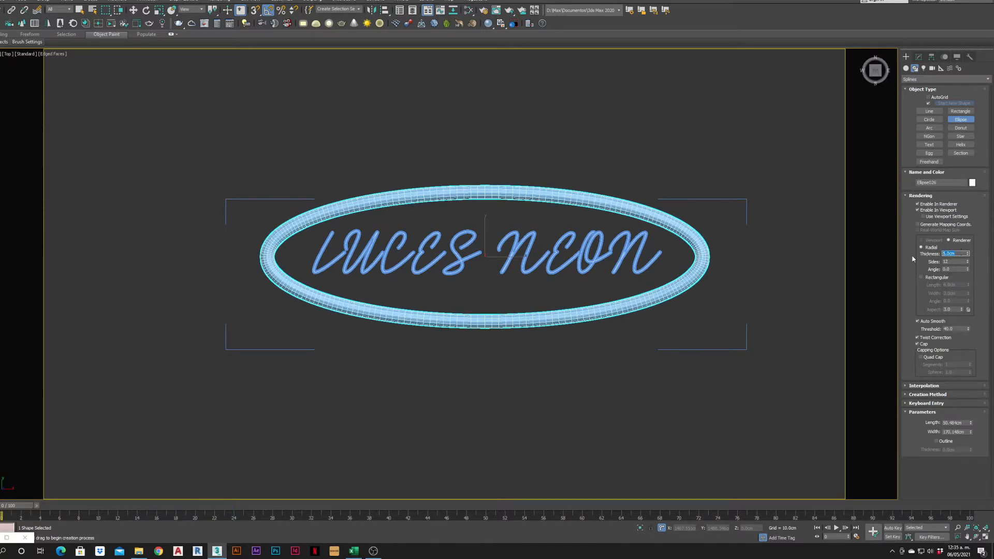
text(3)
key(Return)
Step: Resize the ellipse around the text to about 58 cm long and 168 cm wide
alt+middle_drag(602, 273, 600, 270)
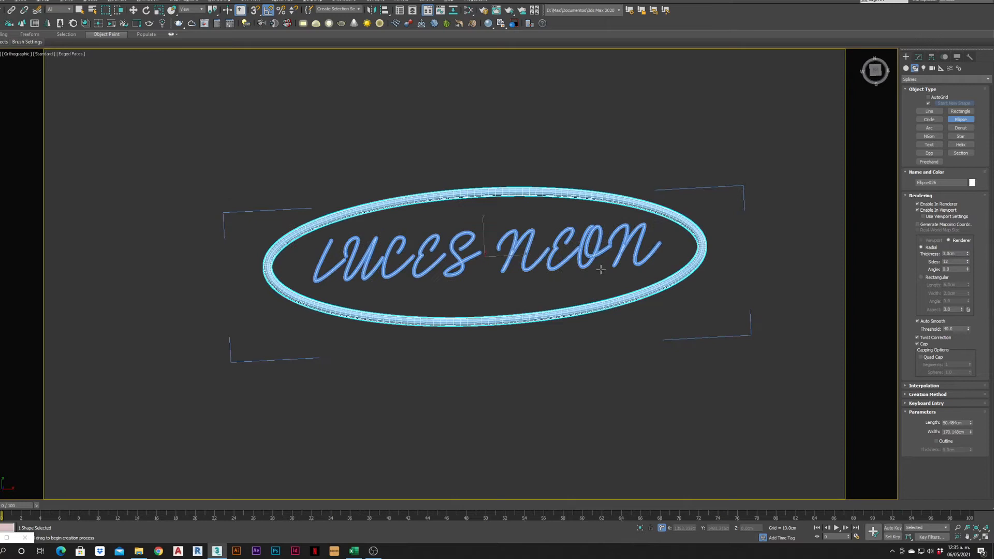
drag(972, 425, 970, 432)
scroll(656, 316, down, 2)
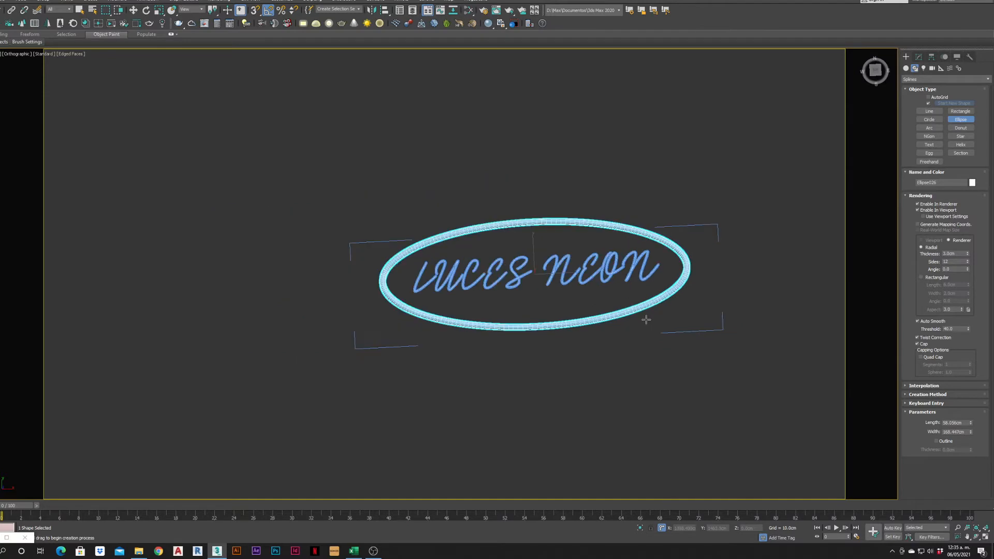
Step: Draw a plane about 209 cm wide and 100 cm long that covers the text and ellipse
key(t)
scroll(651, 287, down, 3)
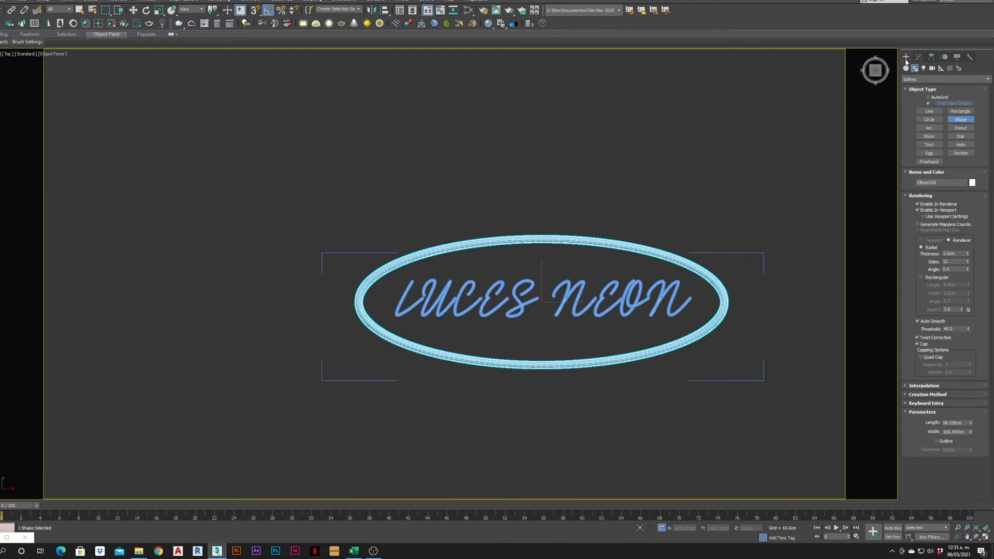
click(907, 67)
click(961, 139)
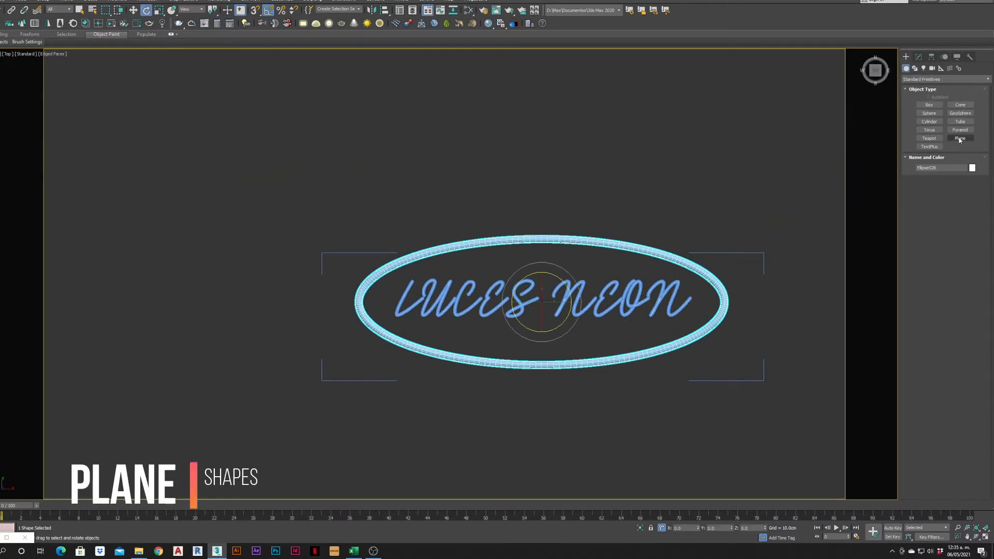
drag(328, 204, 650, 359)
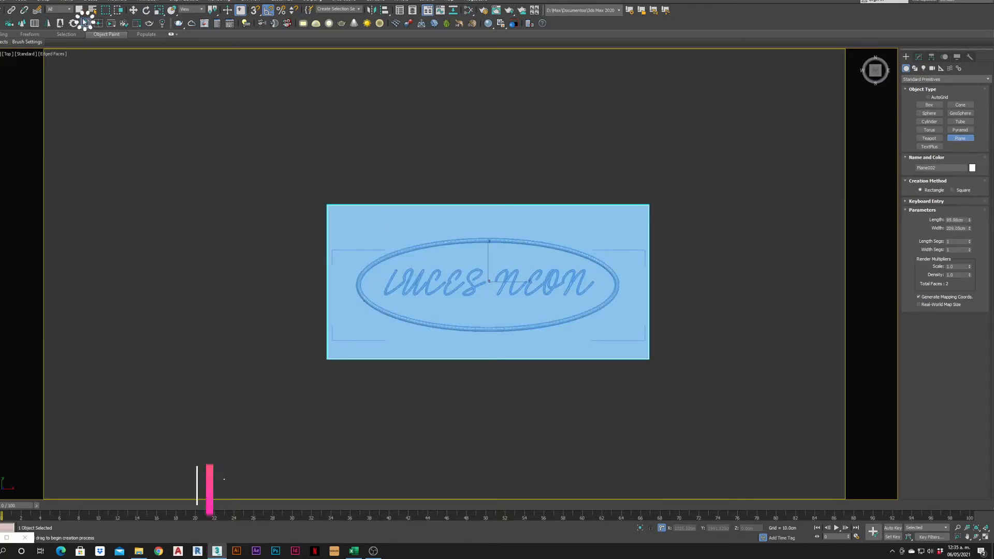
Step: Assign the brick wall material to the plane
click(86, 23)
mouse_move(158, 210)
mouse_down()
mouse_move(383, 344)
mouse_move(624, 353)
mouse_up()
click(391, 22)
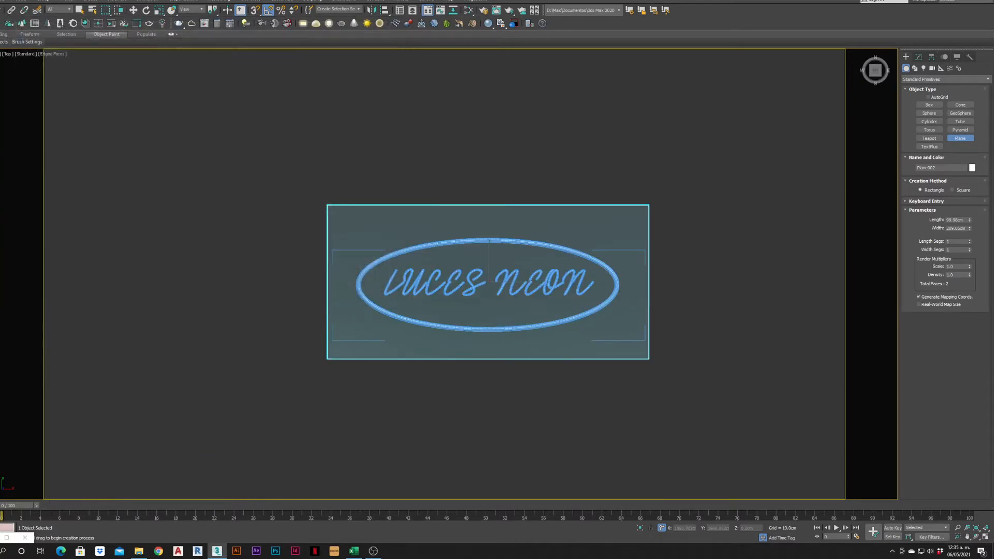
Step: Add a UVW Map modifier to the brick plane with Box mapping and Real-World Map Size enabled
click(918, 56)
click(924, 111)
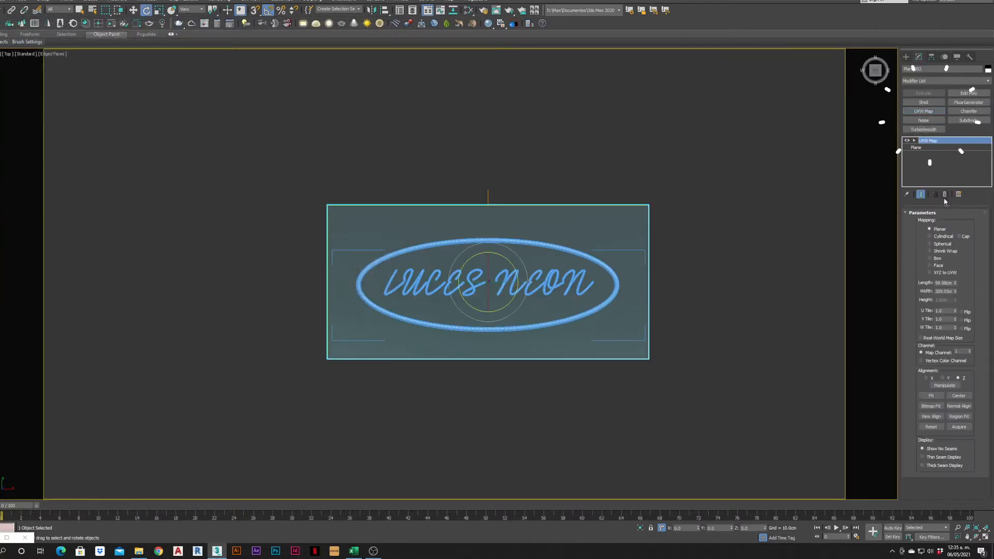
click(831, 252)
click(811, 421)
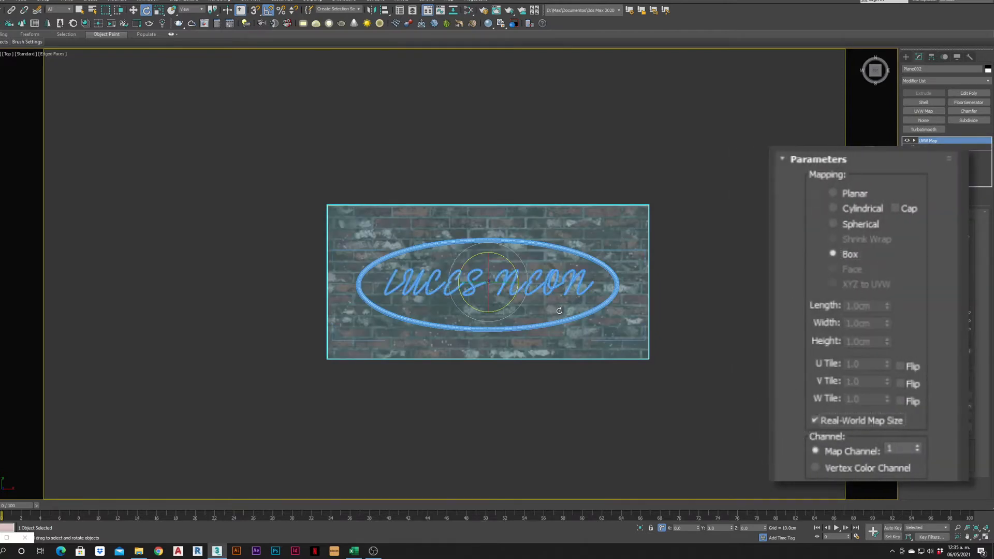
scroll(578, 284, up, 5)
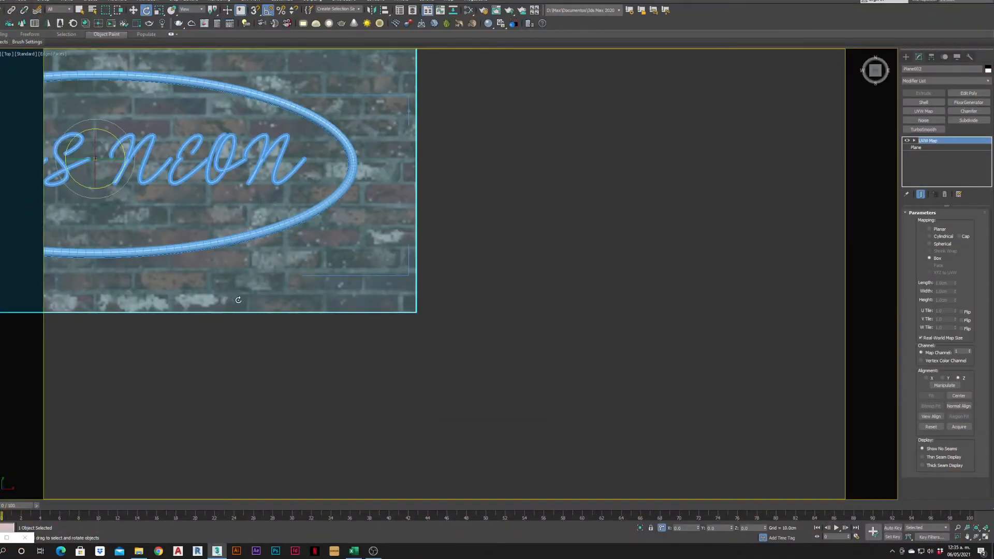
scroll(278, 313, down, 5)
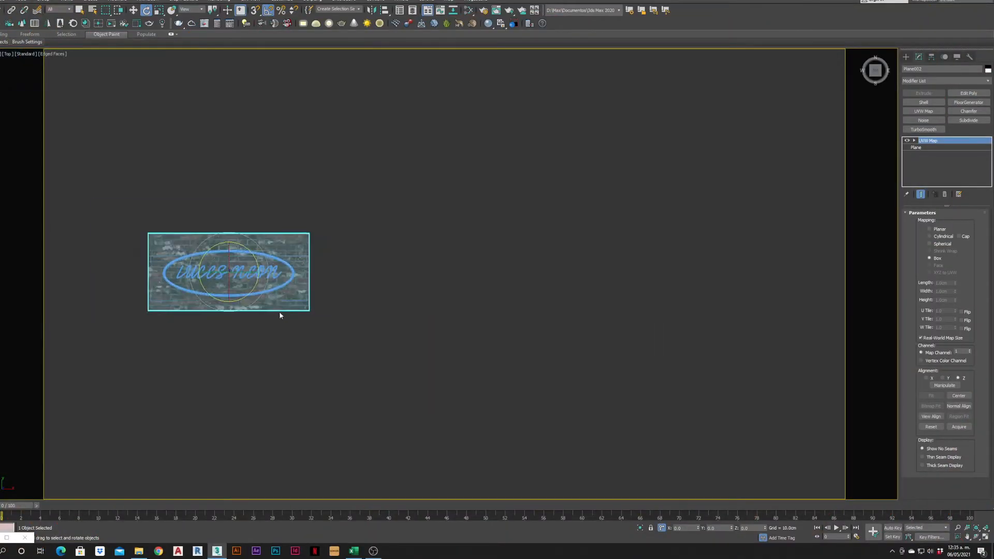
scroll(290, 311, up, 4)
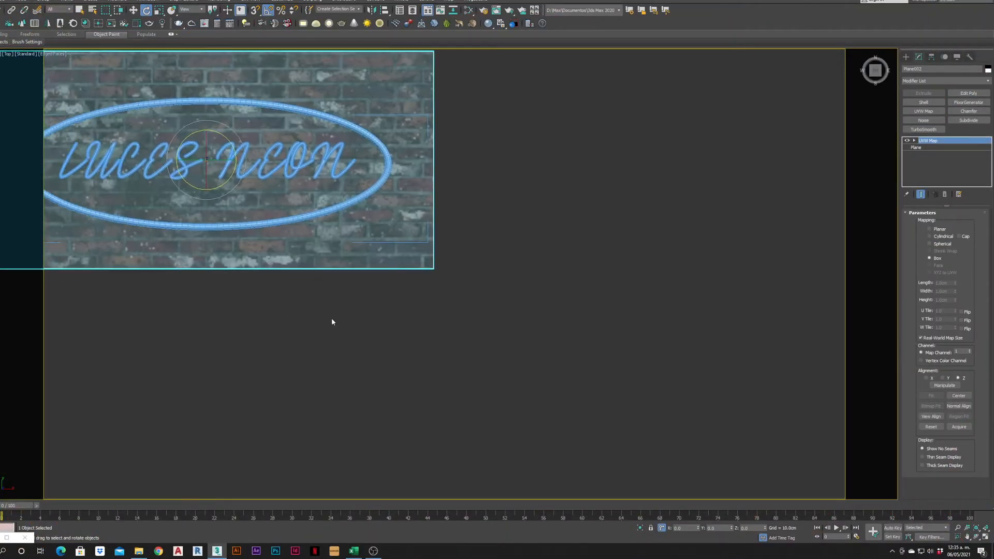
scroll(332, 318, down, 3)
middle_drag(347, 308, 348, 307)
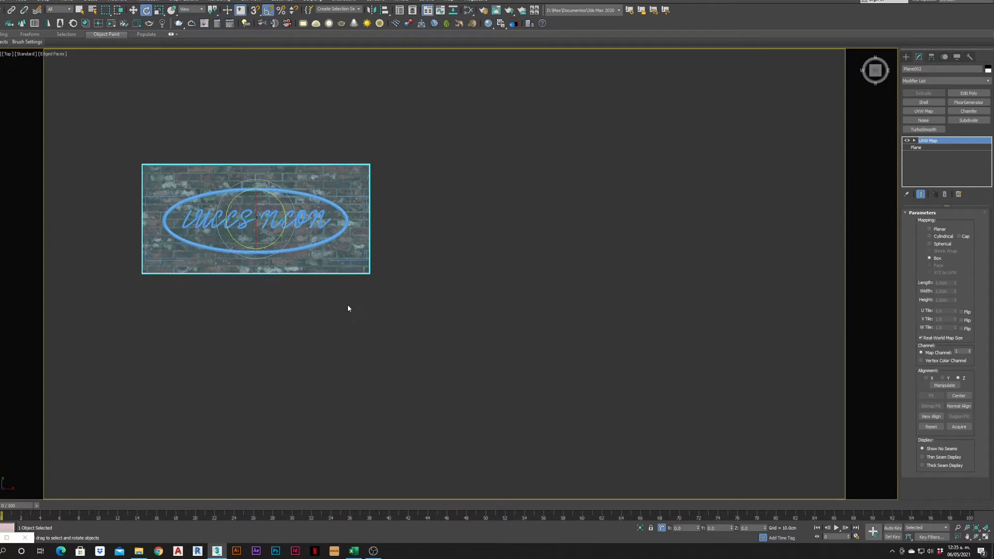
Step: Add a CoronaLightMtl to an empty area of the material graph and display its parameters
key(m)
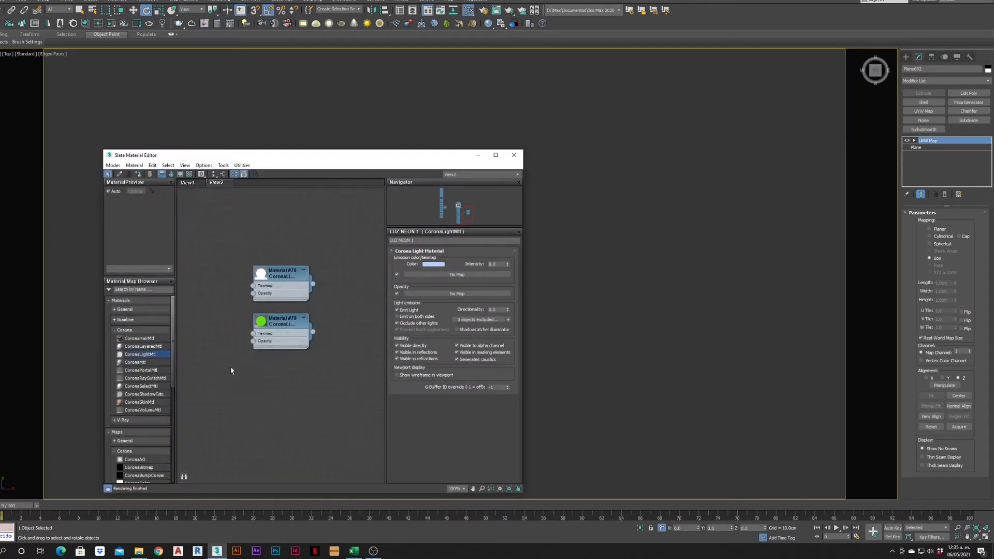
middle_drag(308, 311, 493, 296)
scroll(304, 328, down, 1)
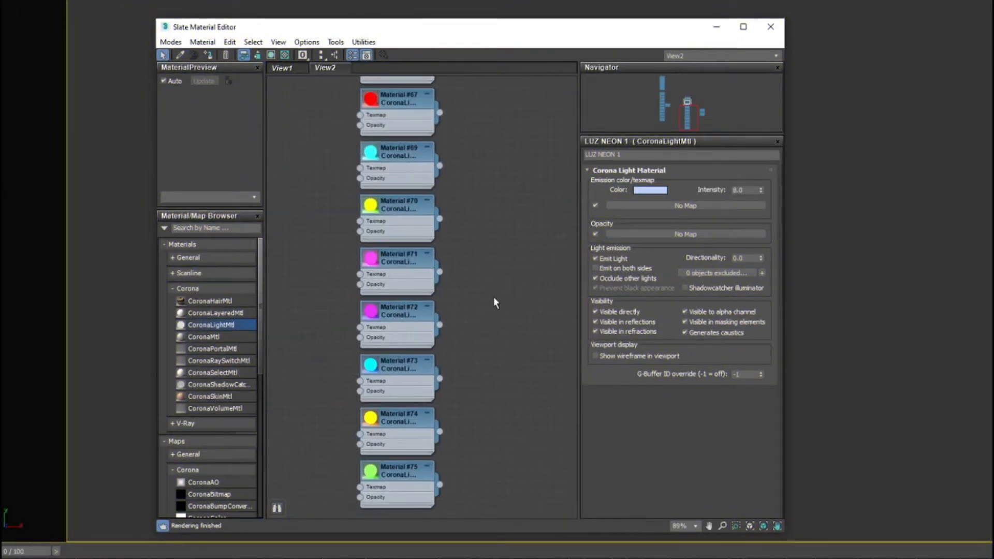
middle_drag(552, 282, 363, 291)
middle_drag(560, 218, 390, 320)
middle_drag(433, 293, 302, 193)
scroll(300, 240, up, 1)
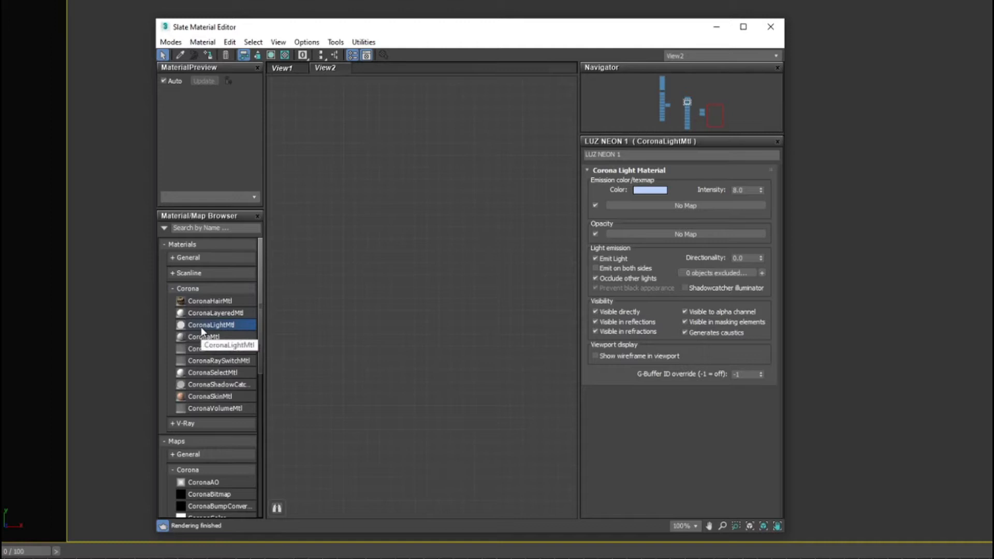
drag(223, 326, 412, 227)
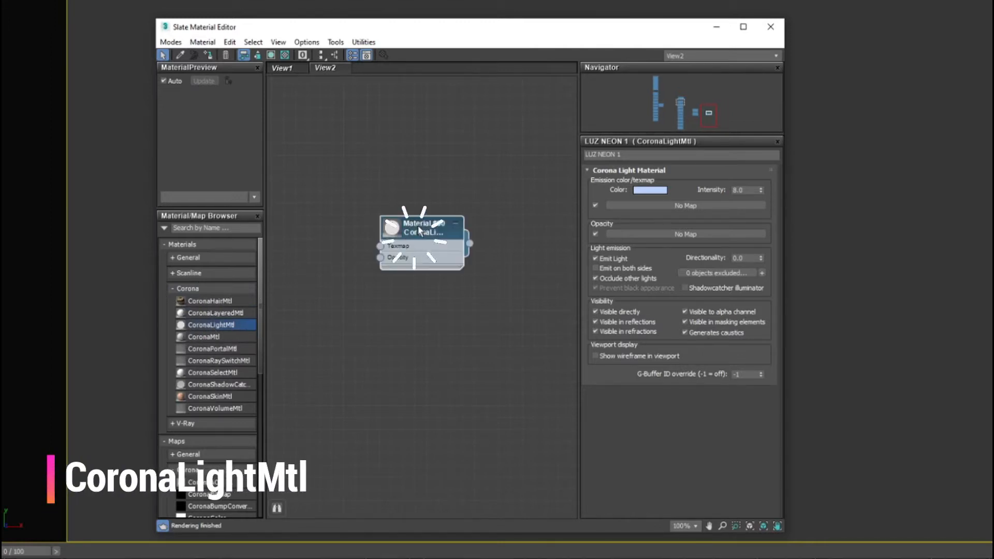
double_click(425, 231)
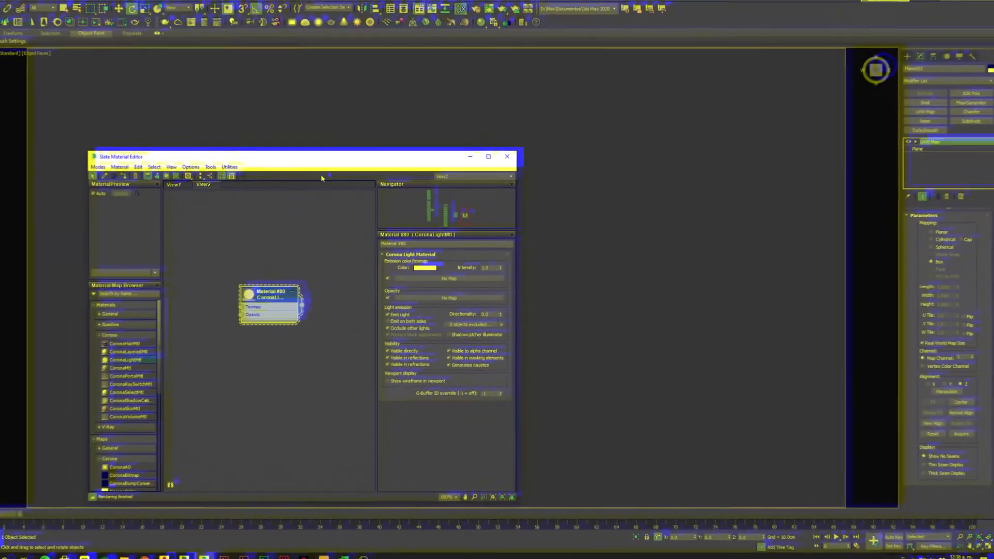
drag(506, 33, 440, 28)
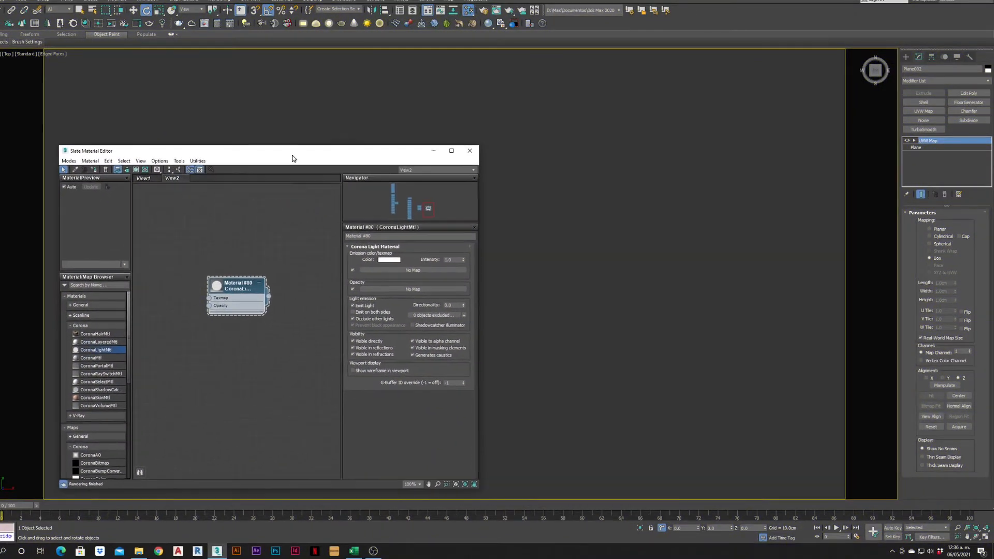
click(433, 150)
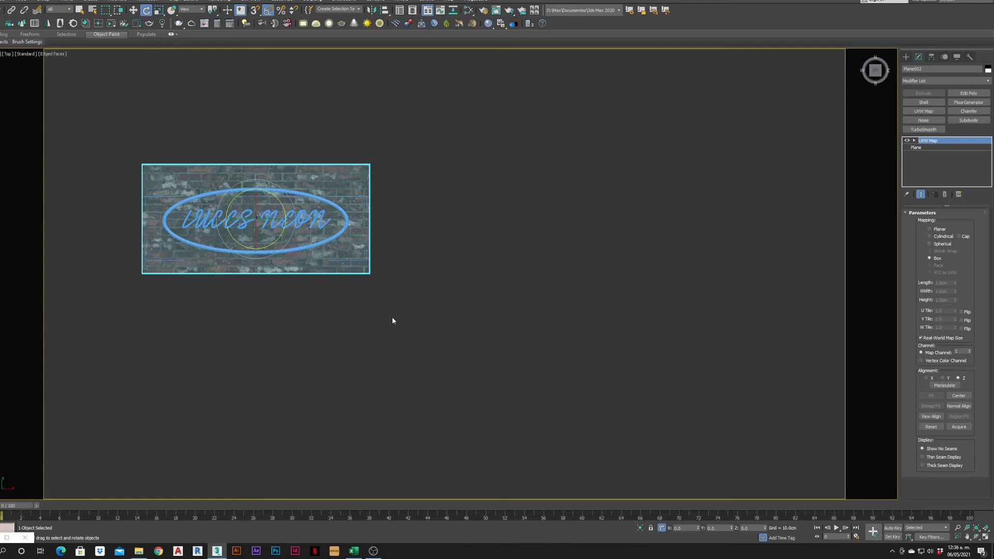
Step: Show two viewports, frame the sign in the Top view and start a Corona interactive render of it
key(alt+w)
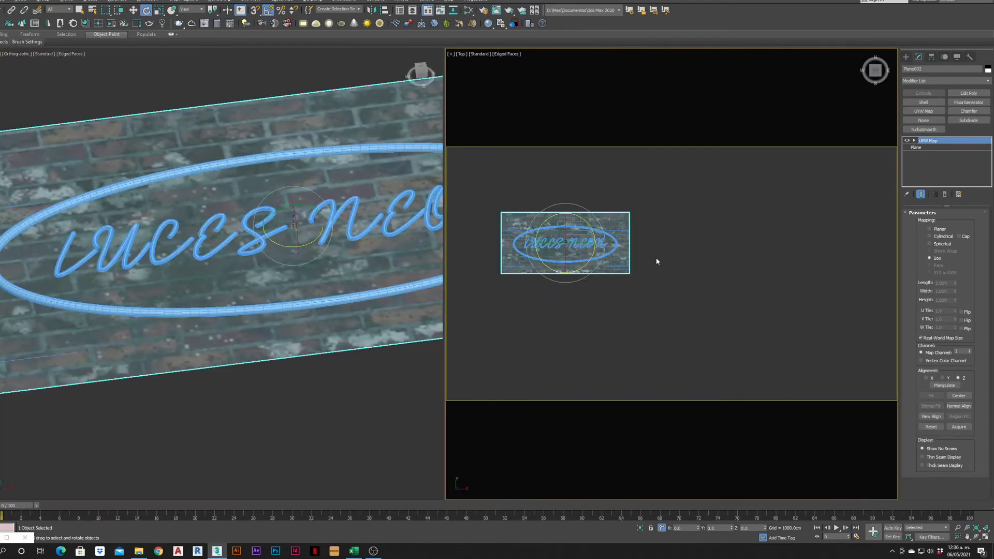
scroll(657, 261, down, 5)
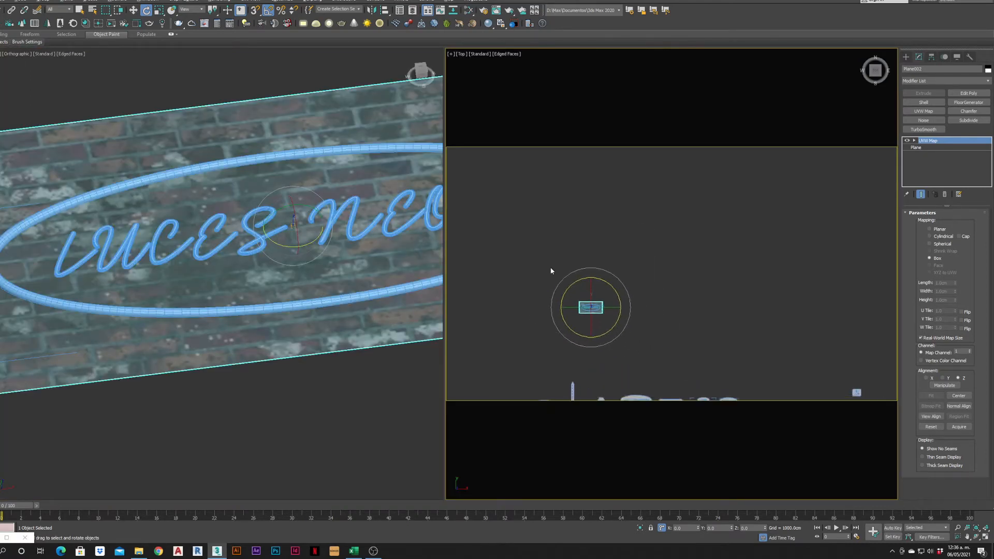
key(z)
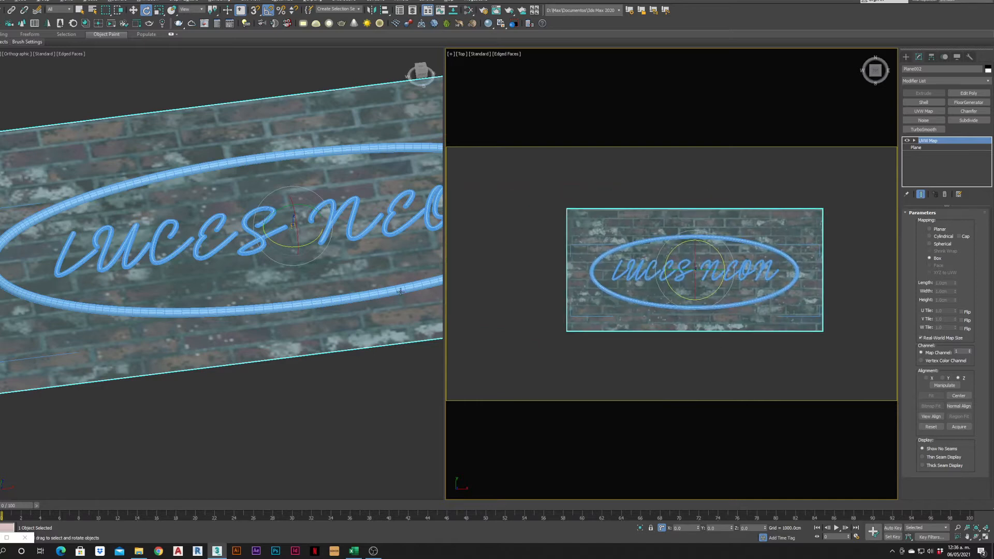
click(400, 291)
scroll(656, 366, up, 3)
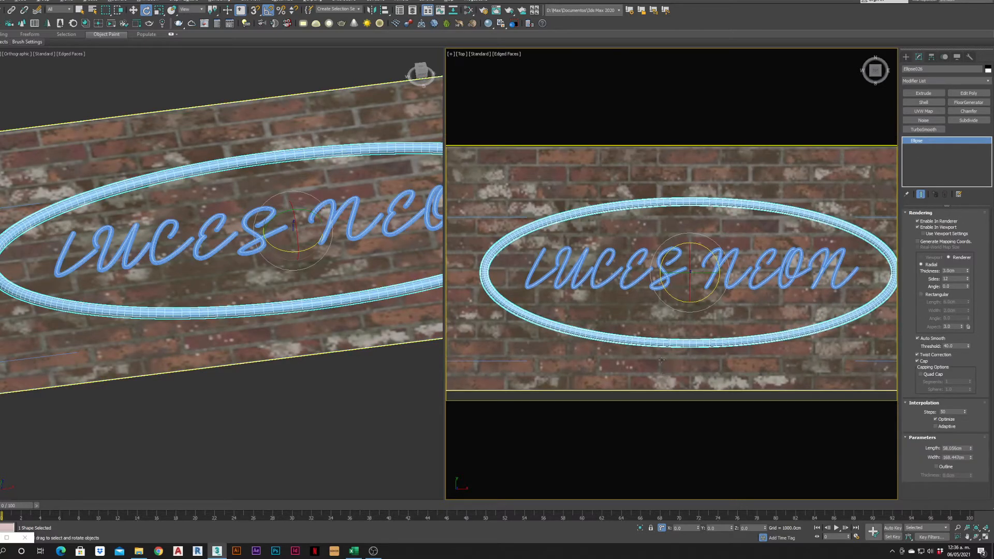
click(112, 25)
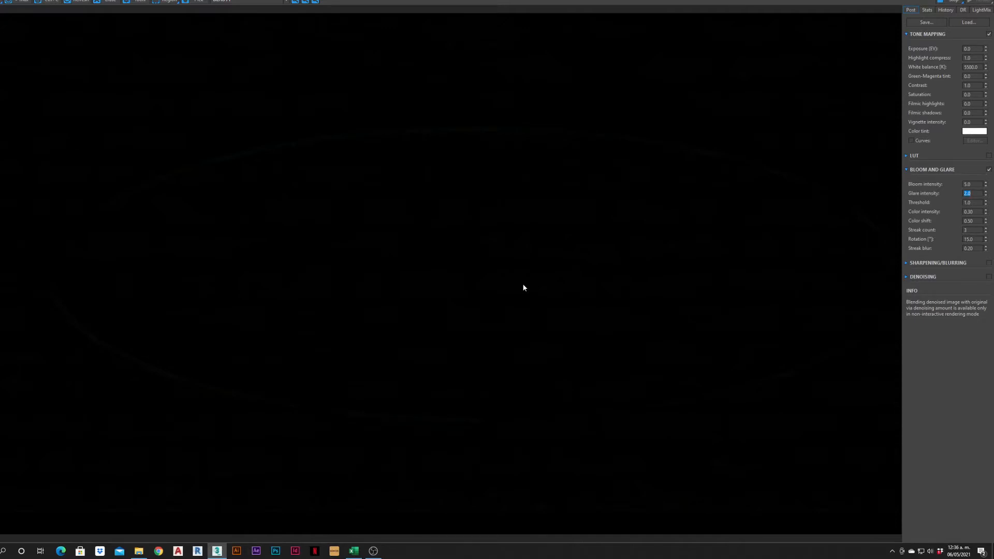
drag(165, 1, 532, 149)
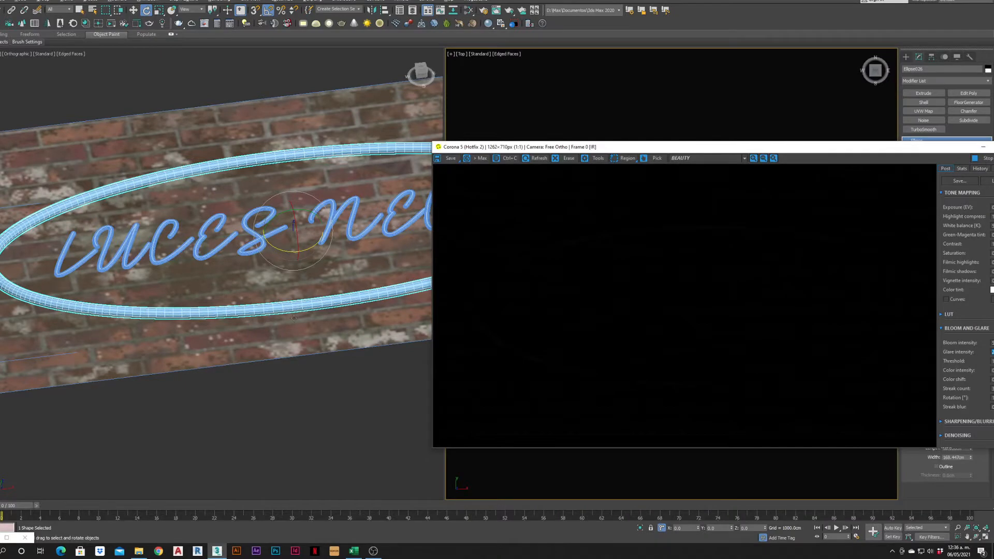
Step: Assign the new white Corona light material to the ellipse and the LUCES NEON text
scroll(293, 318, down, 5)
alt+middle_drag(294, 318, 266, 339)
key(t)
key(z)
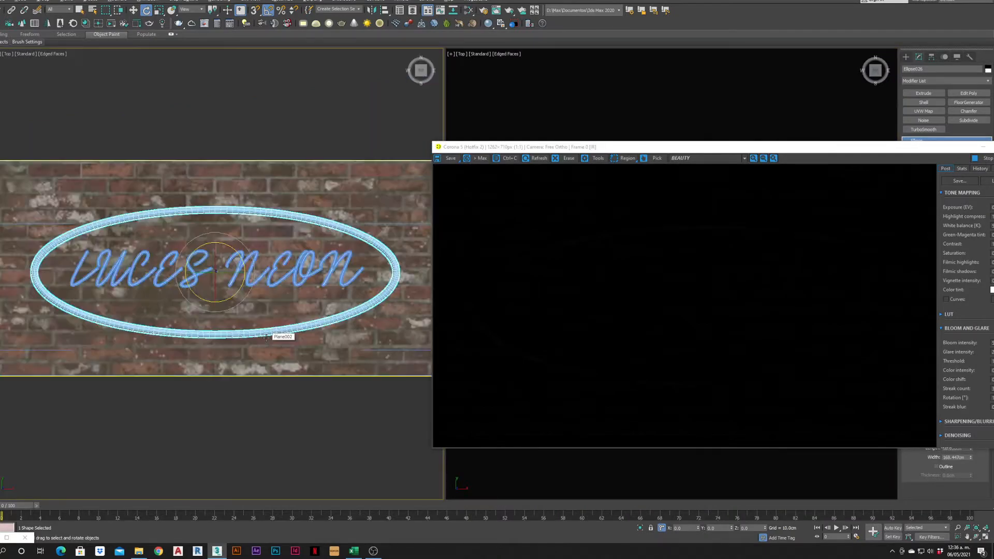
key(m)
double_click(258, 309)
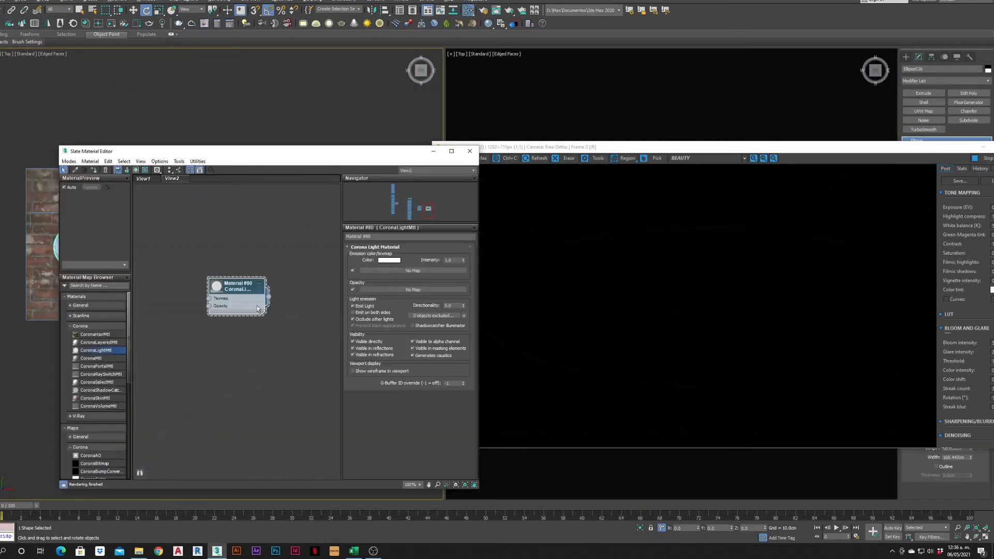
drag(269, 154, 529, 173)
drag(528, 317, 251, 253)
drag(527, 316, 285, 278)
drag(529, 172, 318, 256)
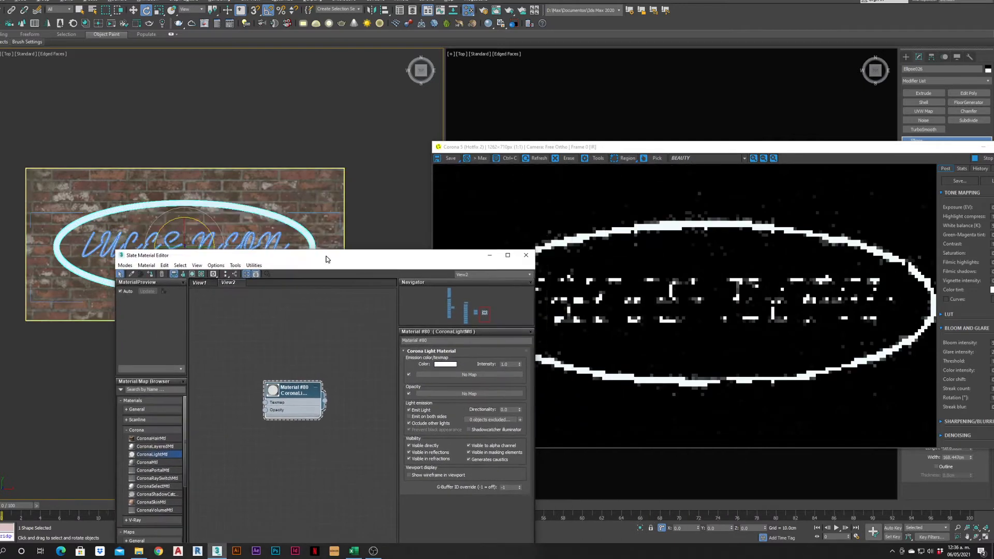
Step: Set the white light material's intensity to 8
alt+middle_drag(248, 197, 295, 216)
click(295, 216)
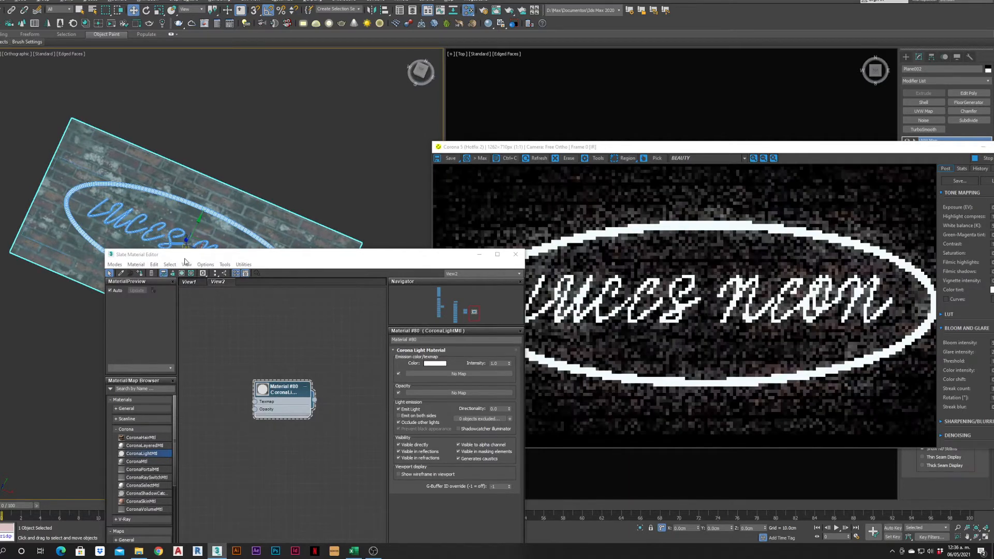
drag(479, 257, 355, 150)
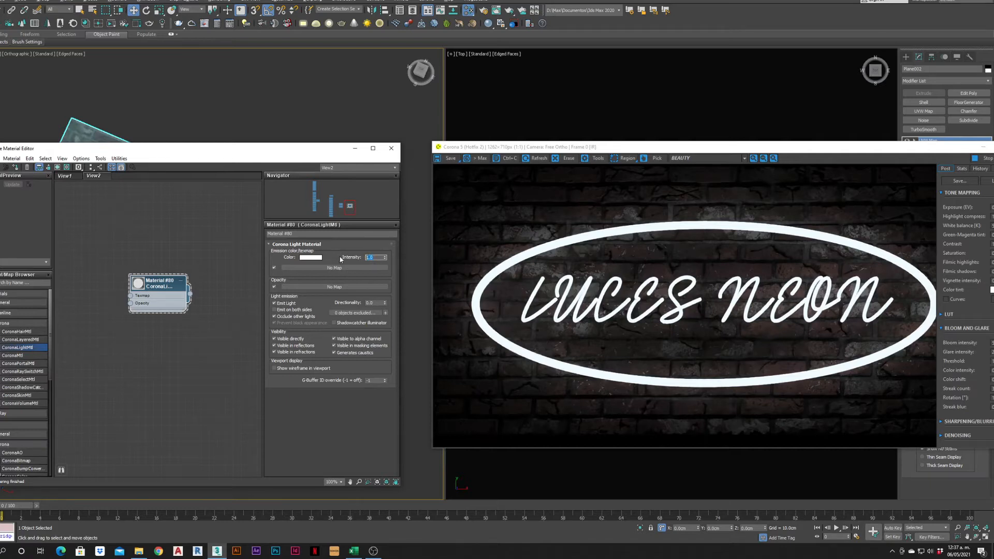
text(8)
key(Return)
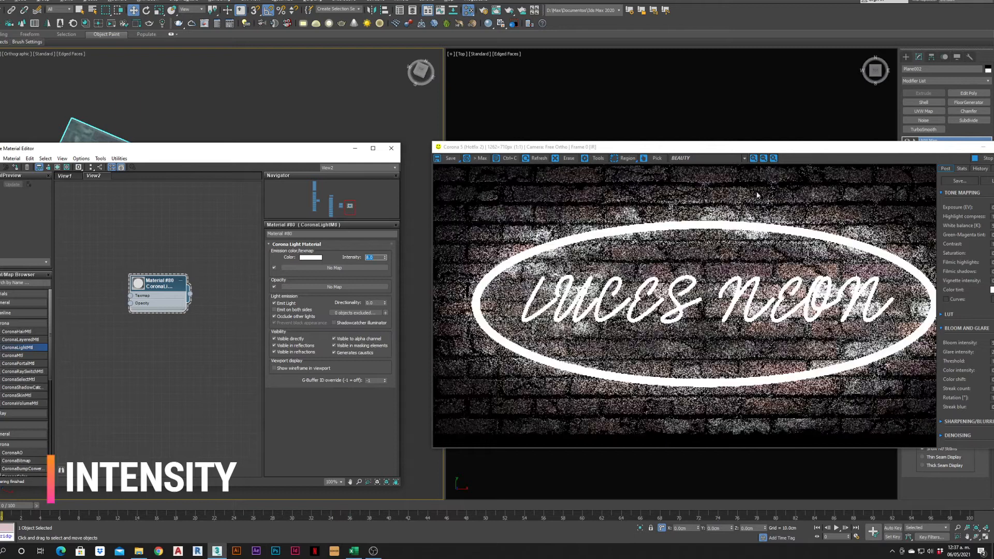
Step: Stop the interactive render and turn off Bloom and Glare in its post-processing settings
drag(865, 153, 874, 152)
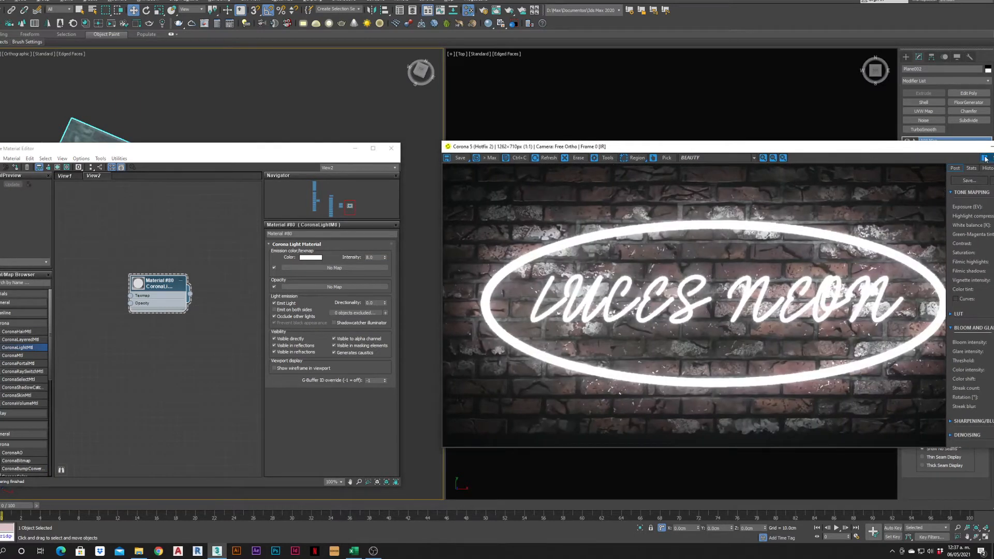
drag(971, 149, 782, 135)
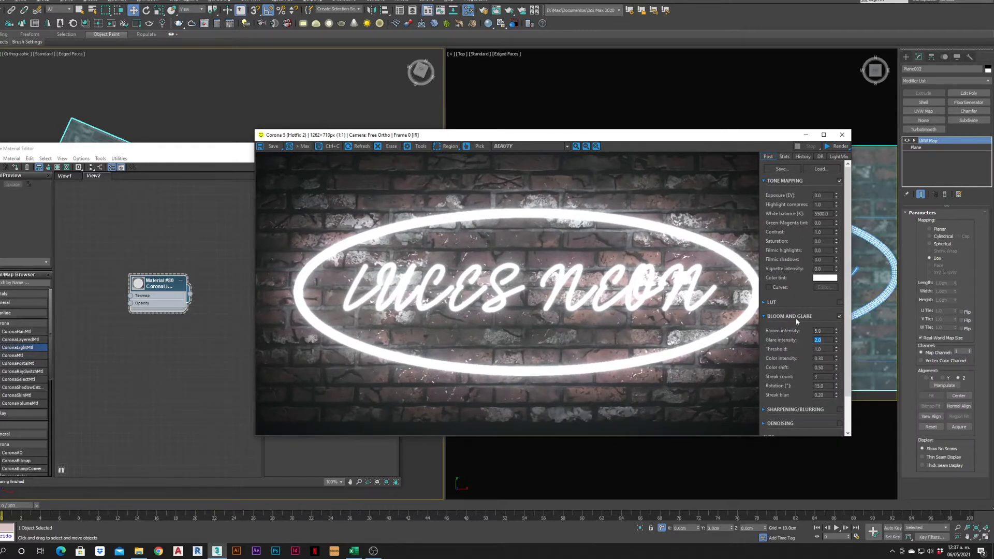
click(839, 316)
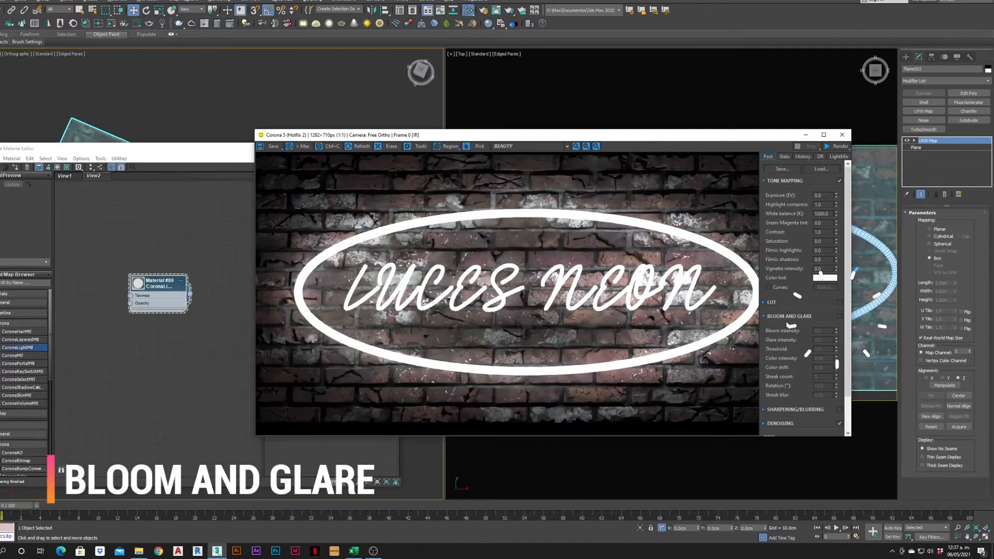
click(765, 316)
drag(601, 138, 772, 114)
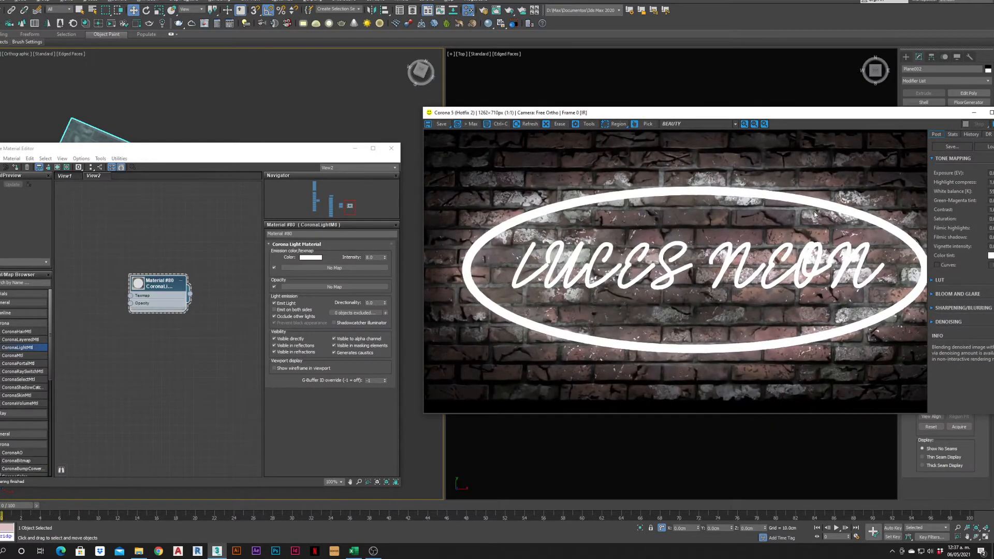
drag(609, 113, 671, 115)
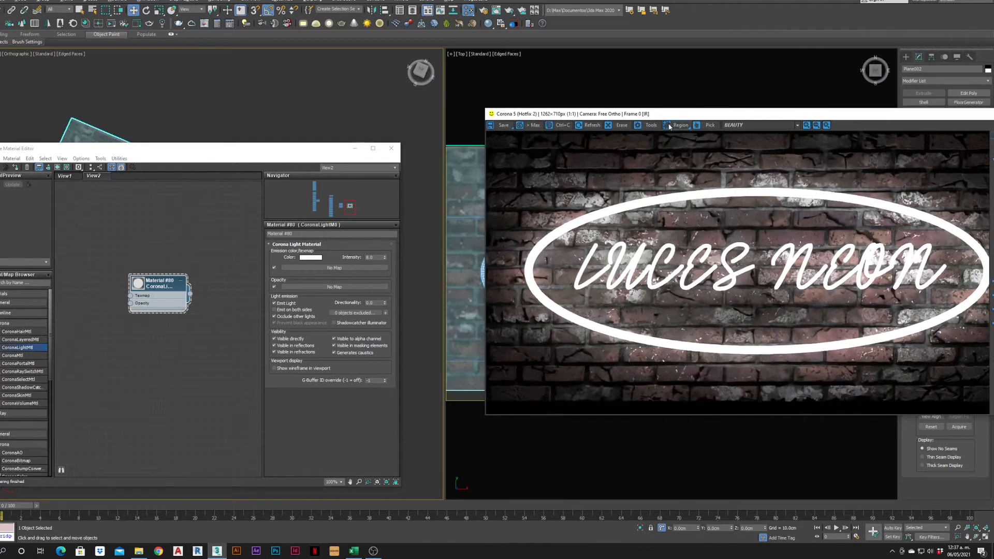
Step: Duplicate the white light material in the material graph and select the copy
drag(300, 155, 336, 89)
shift+drag(191, 219, 200, 262)
click(202, 265)
Step: Set the copied light material's colour to a yellow-green with hue 64 and value 154
click(354, 192)
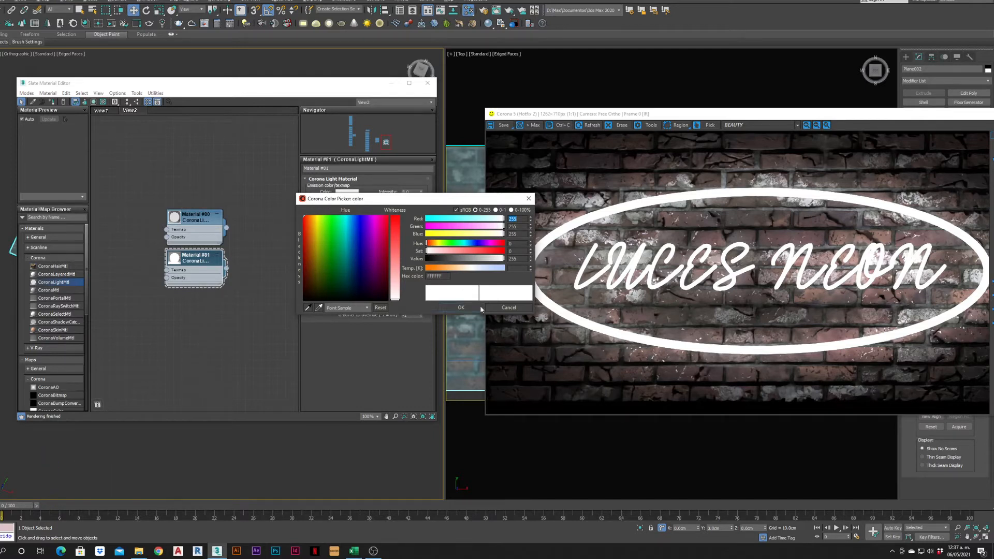
drag(429, 246, 443, 246)
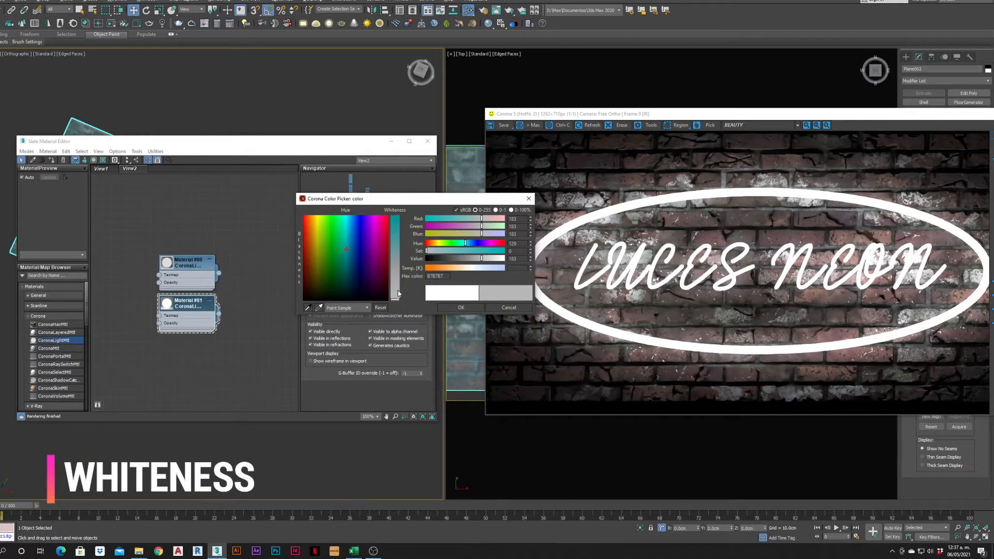
drag(398, 275, 400, 226)
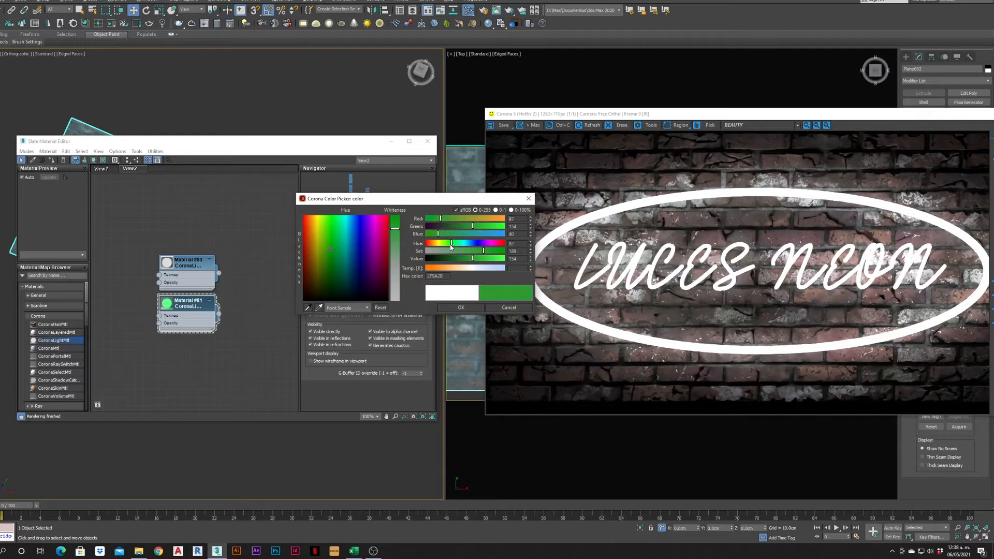
drag(449, 245, 446, 247)
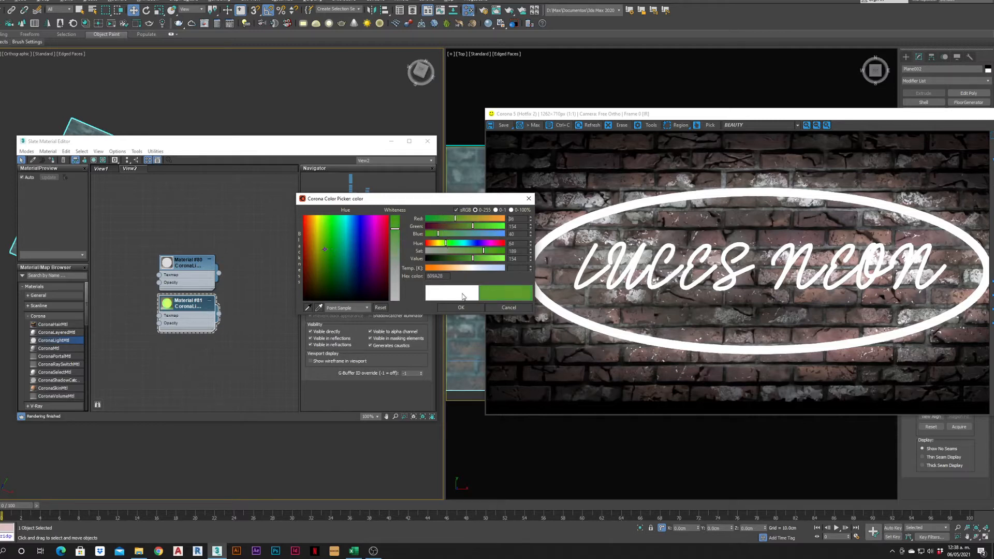
click(464, 310)
Step: Restart the interactive render and assign the yellow-green light material to the ellipse
drag(311, 145, 404, 196)
drag(834, 117, 782, 105)
drag(950, 104, 878, 99)
click(939, 108)
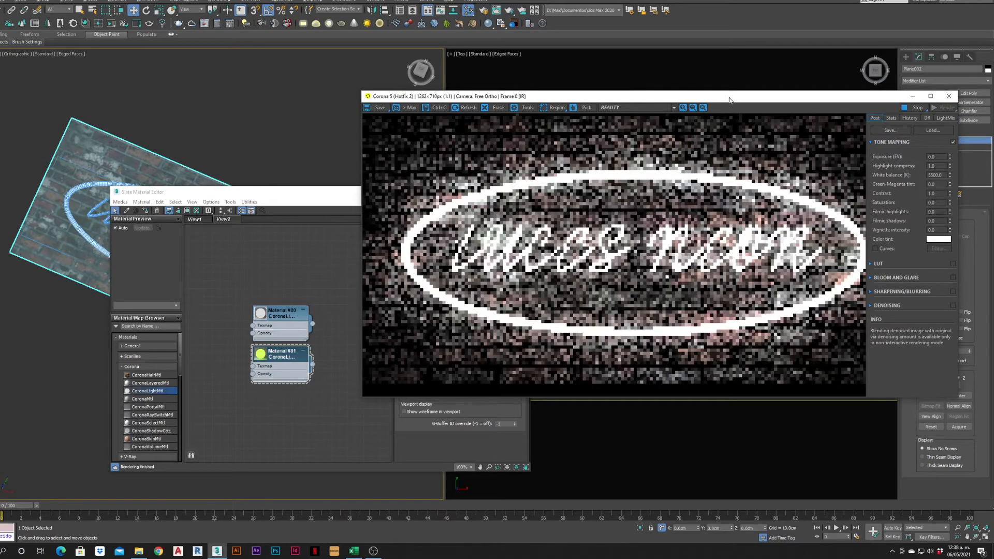
drag(730, 100, 818, 104)
drag(372, 194, 488, 217)
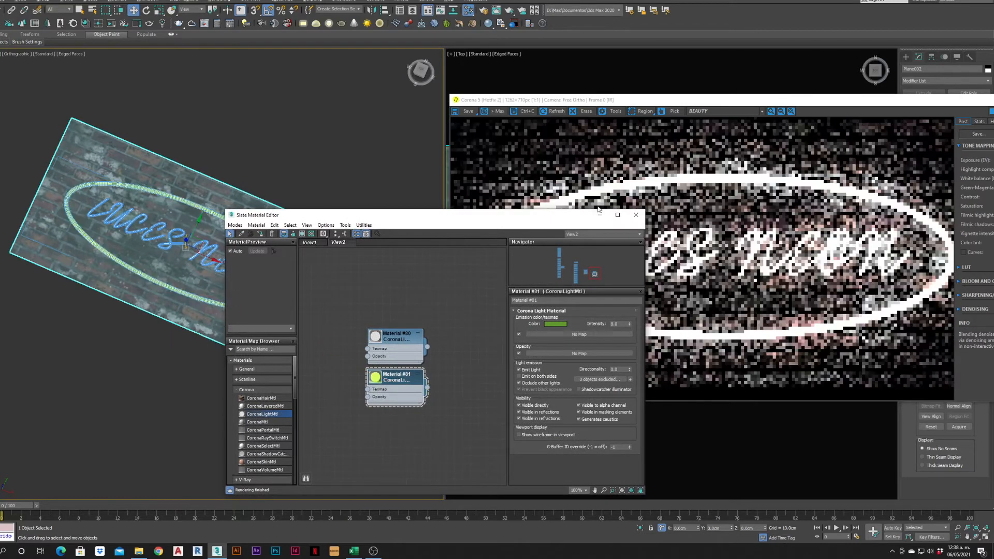
drag(561, 217, 463, 182)
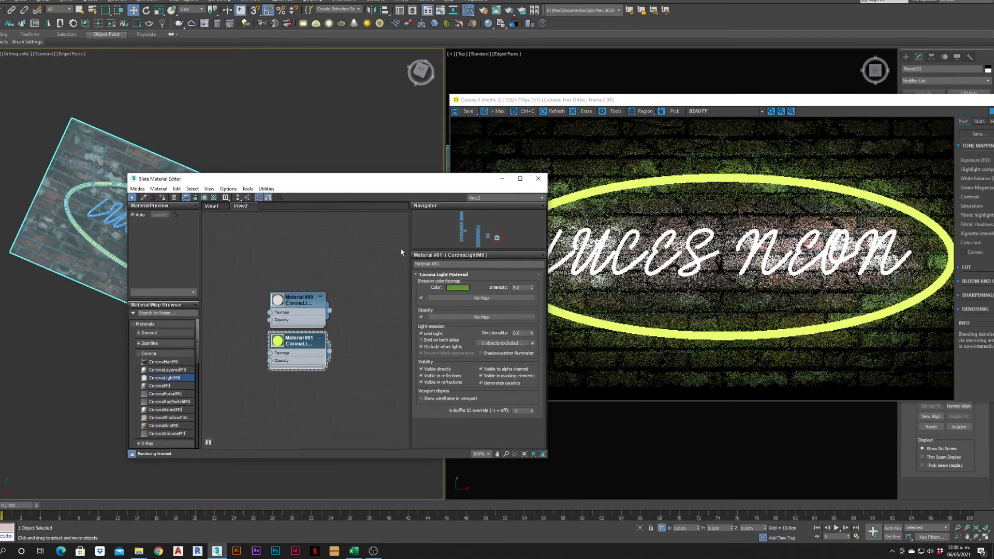
Step: Change the text's white light material to light blue, RGB 148, 185, 255, and minimize the material editor
click(304, 302)
click(462, 288)
click(488, 268)
click(496, 269)
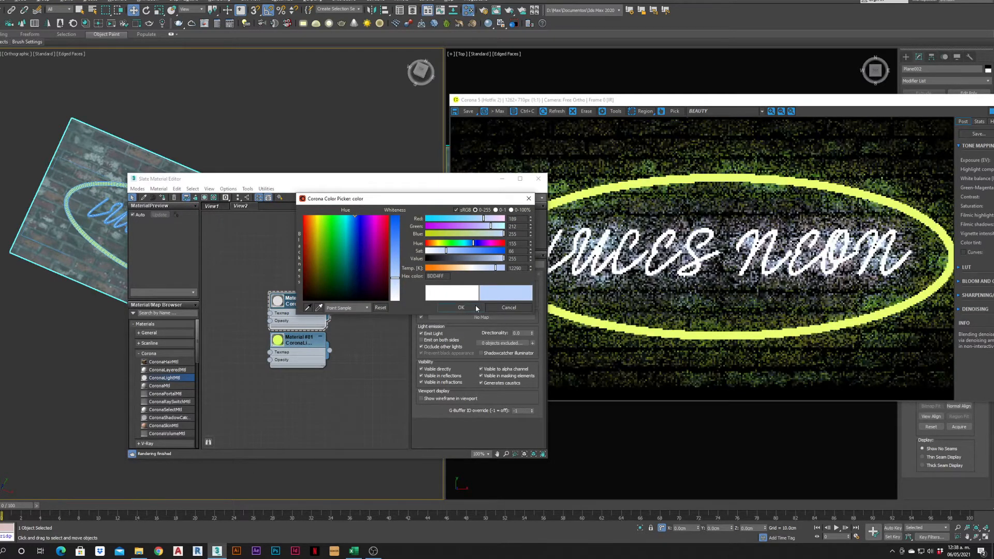
click(396, 266)
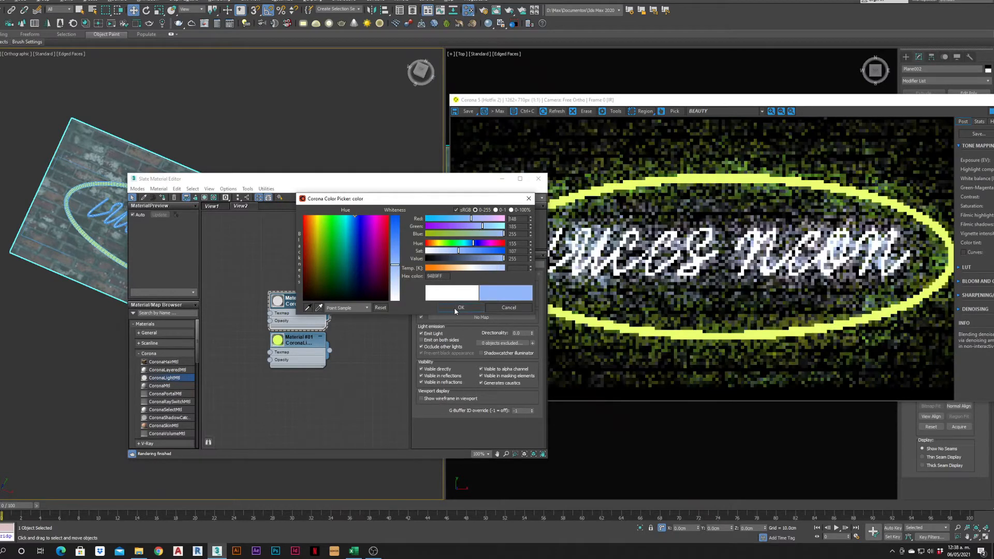
click(461, 308)
click(503, 180)
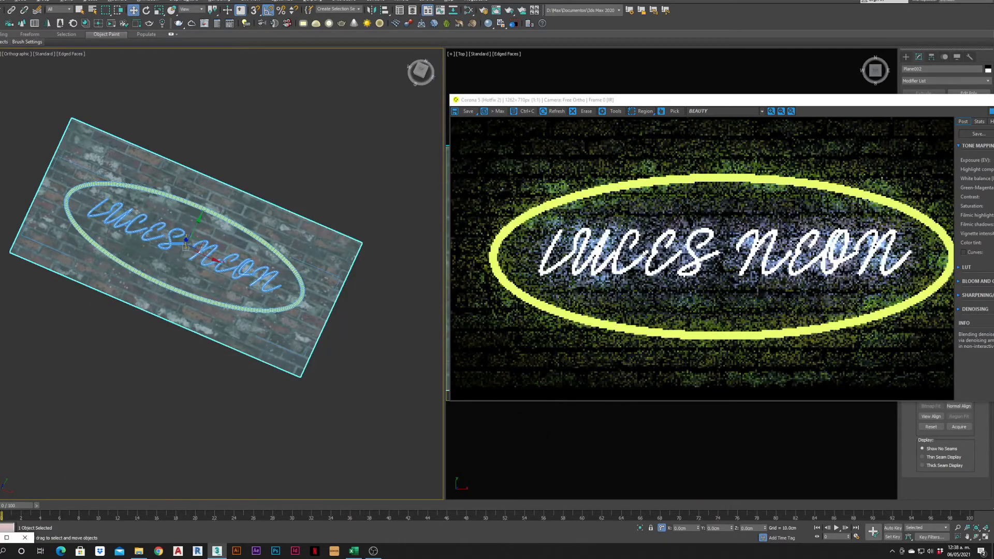
drag(745, 100, 716, 87)
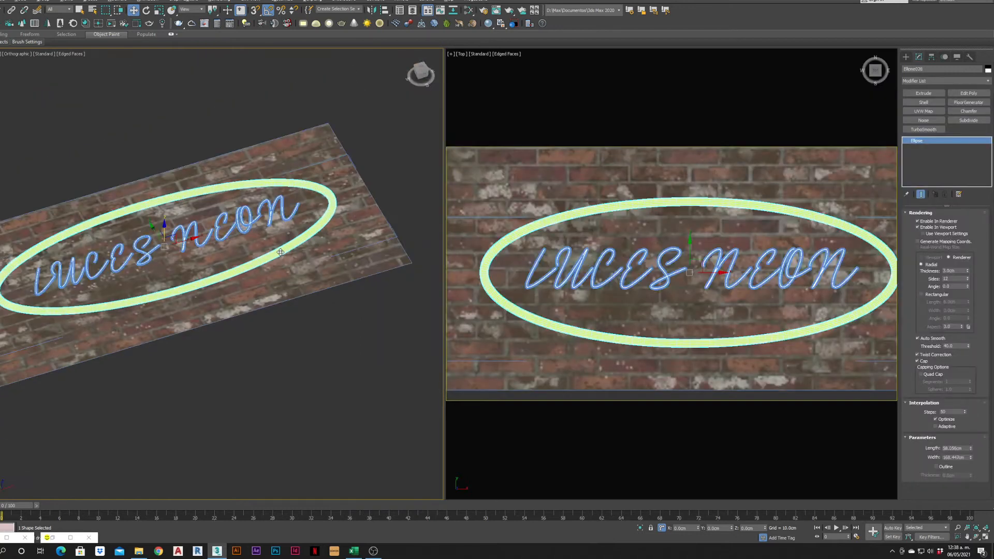
Step: Clone the elliptical tube in place as an independent copy and keep the duplicate selected
alt+middle_drag(249, 228, 291, 243)
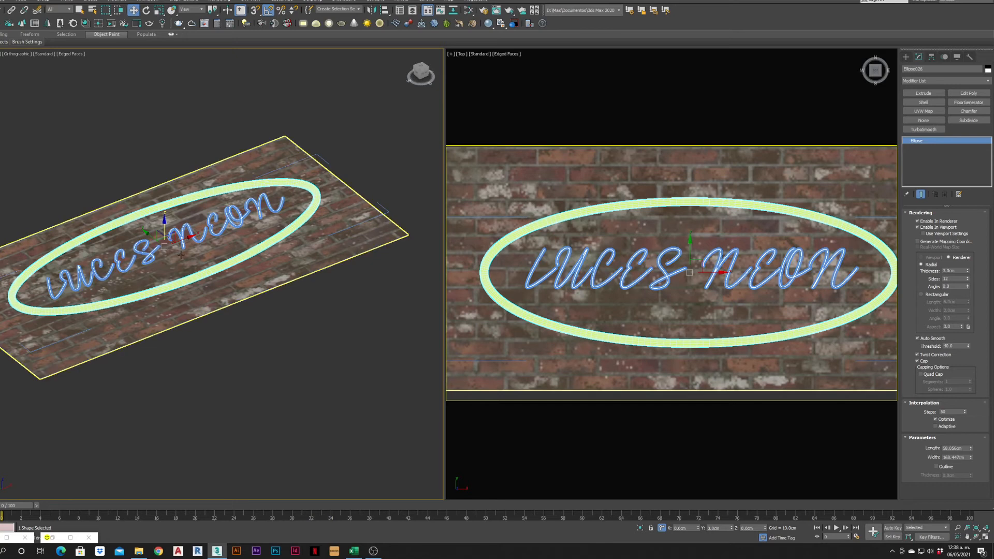
key(ctrl+v)
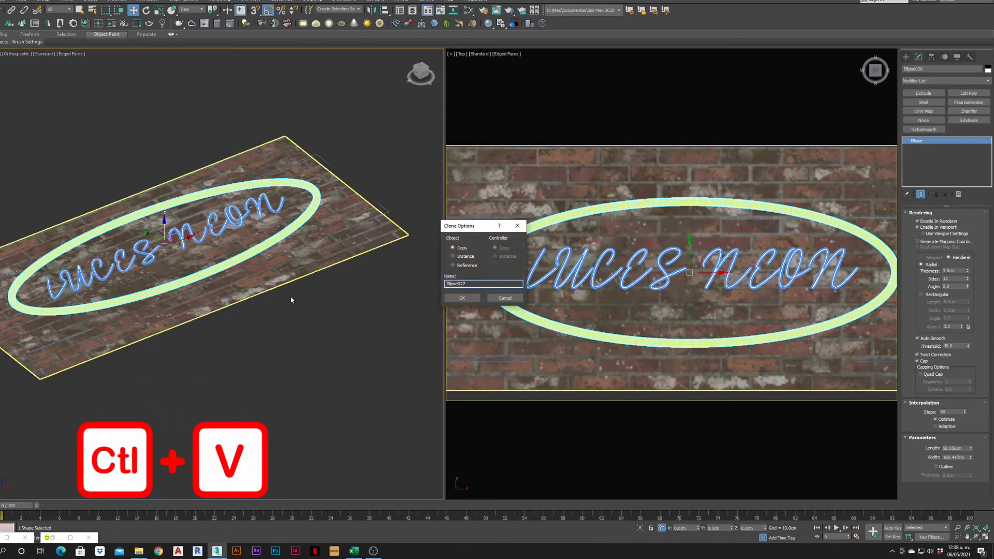
click(461, 298)
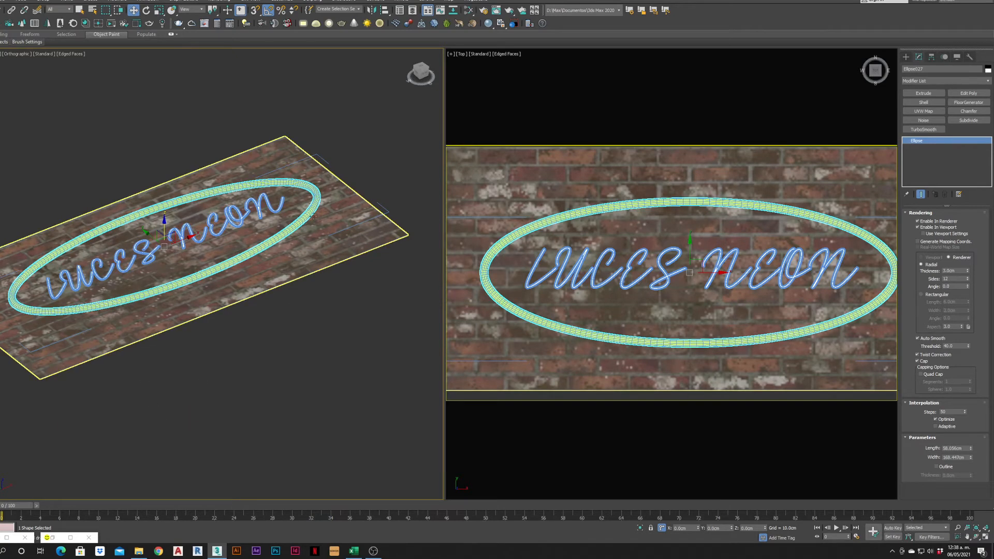
click(356, 166)
click(323, 203)
scroll(326, 206, up, 3)
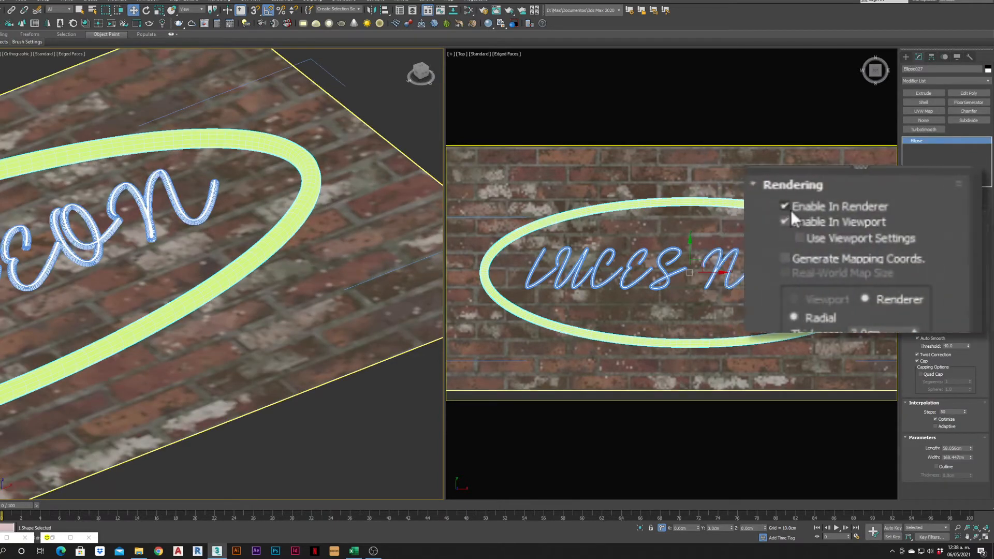
Step: Disable the duplicate ellipse's renderer and viewport thickness, and add an Extrude modifier with a 0 cm amount as the sign's backing
click(918, 222)
click(917, 227)
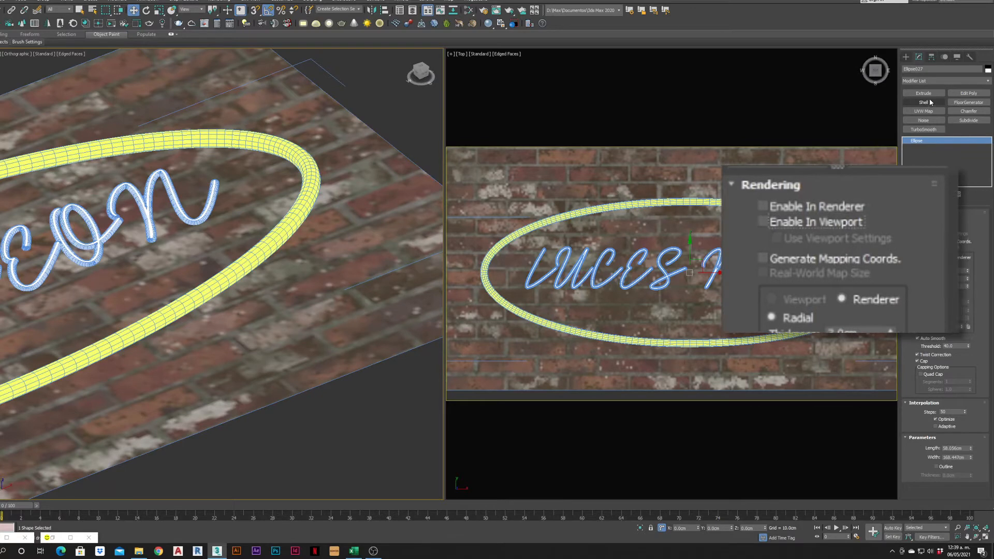
click(924, 94)
alt+middle_drag(183, 300, 196, 320)
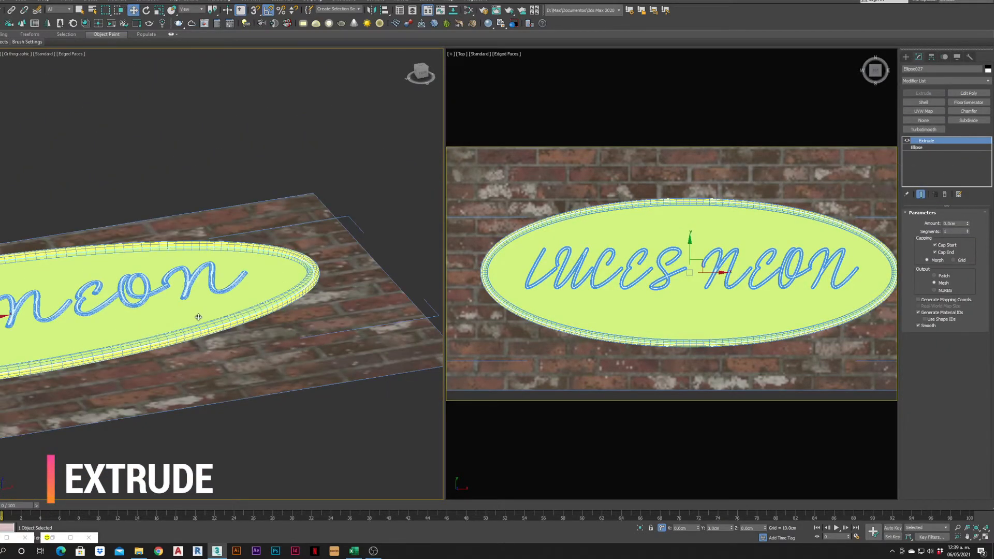
Step: Create a CoronaMtl material, assign it to the extruded ellipse backing, and minimize the material editor
key(m)
drag(166, 384, 317, 280)
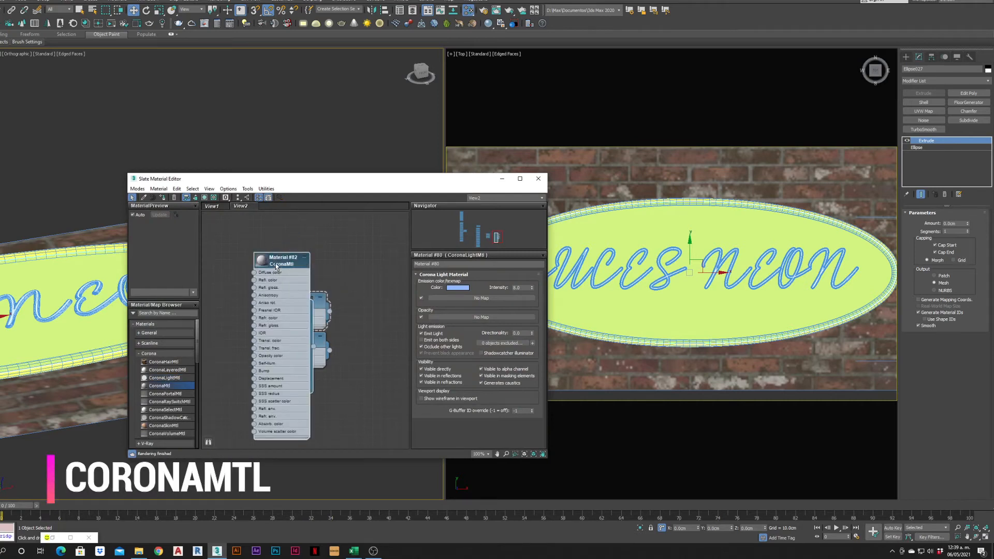
click(305, 259)
drag(334, 266, 105, 326)
click(501, 178)
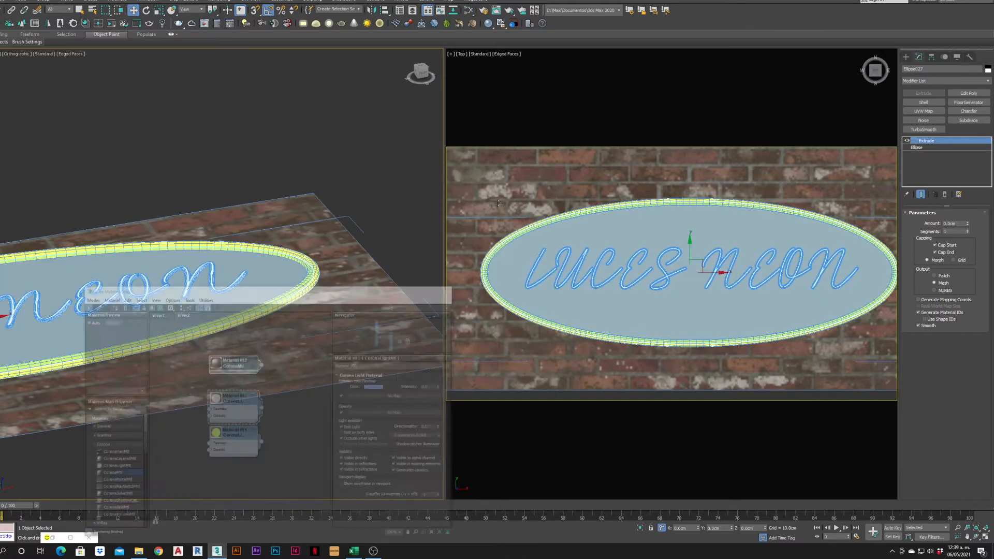
Step: Bring up the interactive render, set its window aside, and survey the row of other neon signs in the scene
click(56, 539)
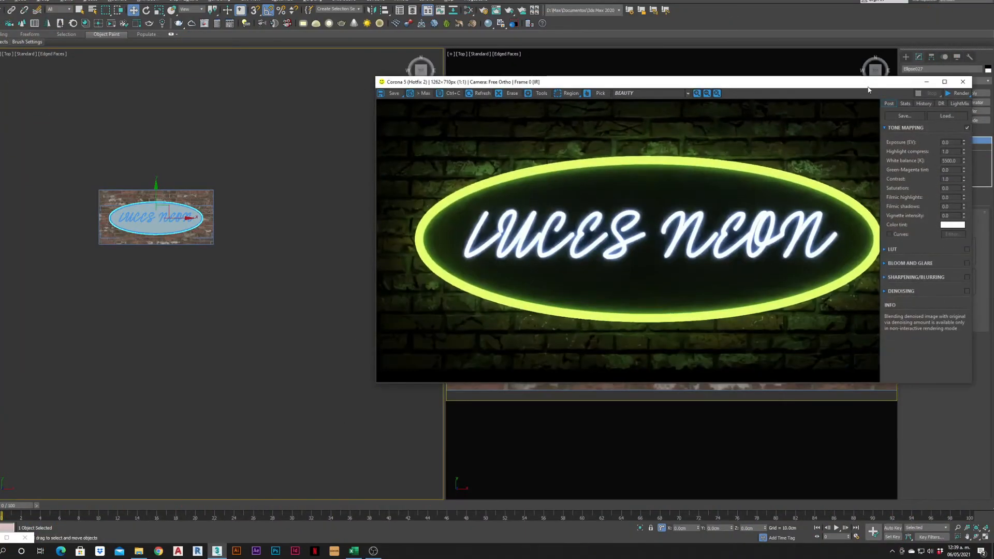
drag(869, 89, 364, 105)
scroll(628, 284, down, 10)
middle_drag(627, 284, 534, 191)
middle_drag(810, 273, 583, 275)
middle_drag(748, 342, 693, 351)
scroll(629, 309, up, 3)
scroll(615, 309, down, 5)
scroll(605, 317, up, 8)
middle_drag(588, 358, 723, 248)
scroll(663, 297, down, 3)
middle_drag(623, 297, 843, 299)
middle_drag(570, 298, 805, 287)
scroll(622, 285, up, 6)
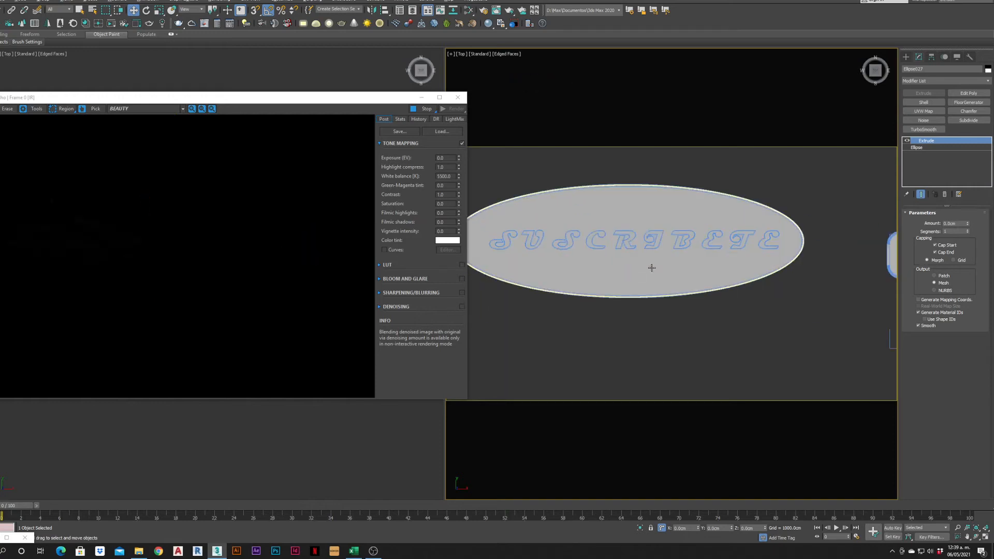
Step: Examine the models of the vertical CORONA RENDERER, hexagonal, OPEN and 3DS MAX signs at close range
scroll(707, 252, down, 5)
middle_drag(552, 275, 656, 271)
scroll(657, 271, up, 2)
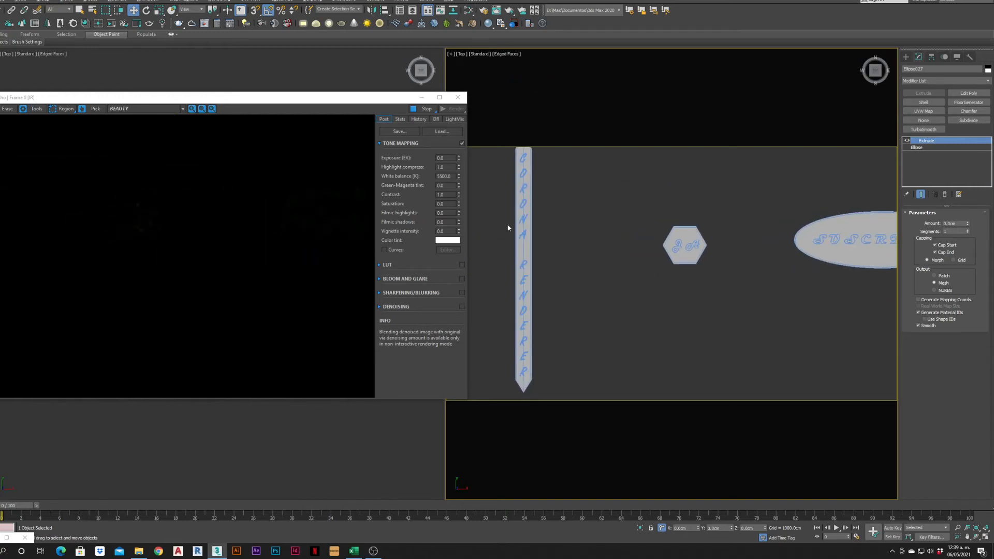
scroll(508, 228, up, 5)
scroll(565, 249, down, 4)
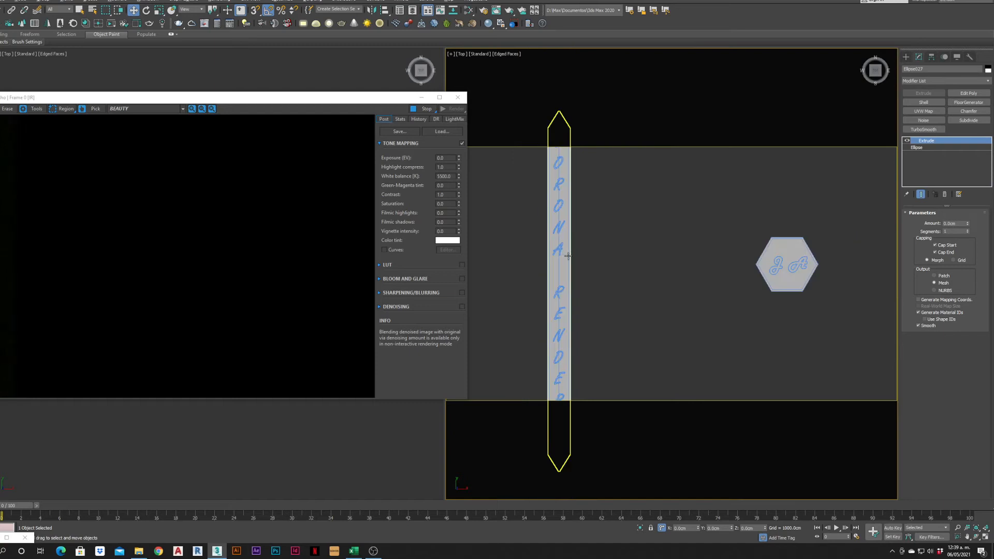
middle_drag(570, 255, 718, 253)
scroll(711, 257, up, 2)
scroll(717, 255, down, 6)
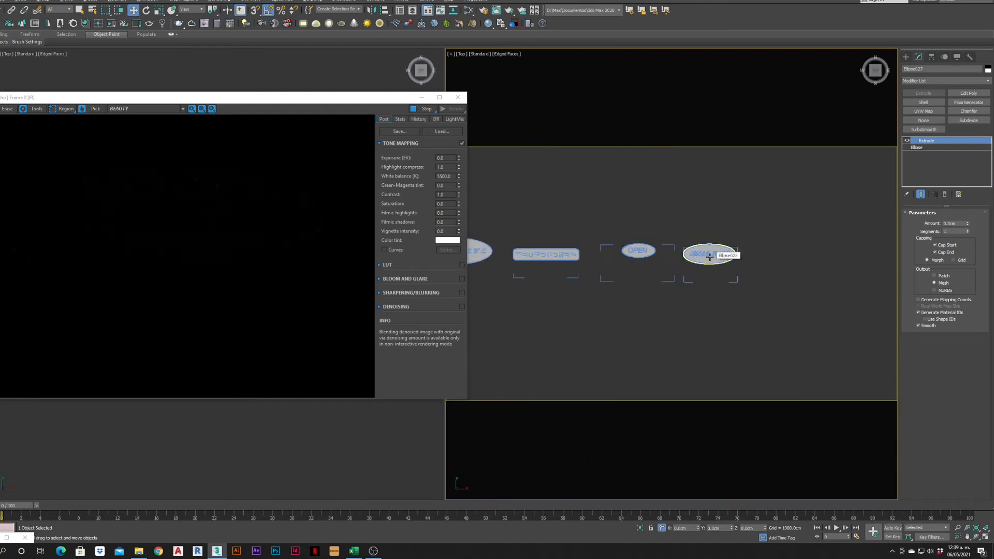
scroll(628, 246, up, 5)
scroll(781, 251, down, 6)
scroll(542, 260, up, 5)
scroll(558, 248, up, 4)
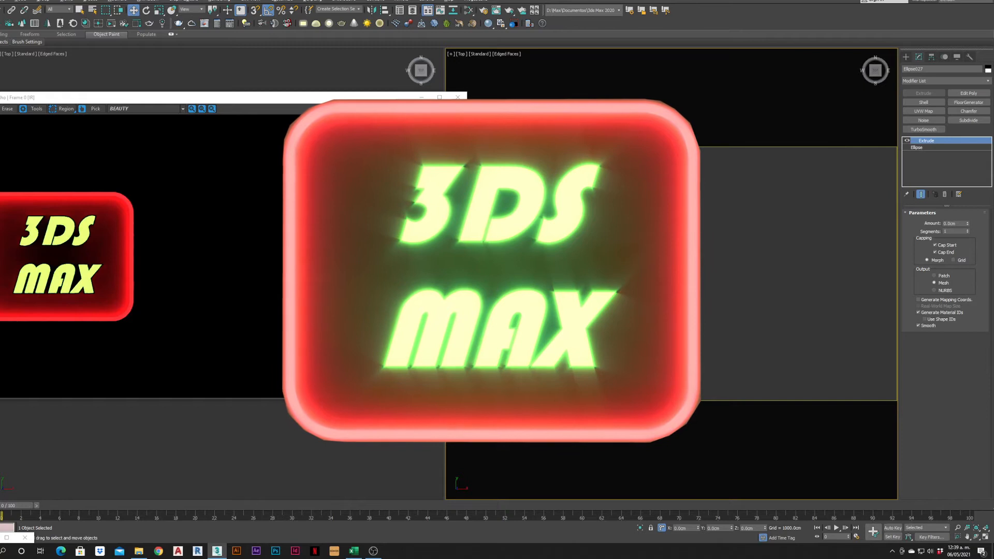
Step: Inspect the rendered glow of the vertical CORONA RENDERER, hexagonal and SUSCRIBETE signs
scroll(533, 305, down, 6)
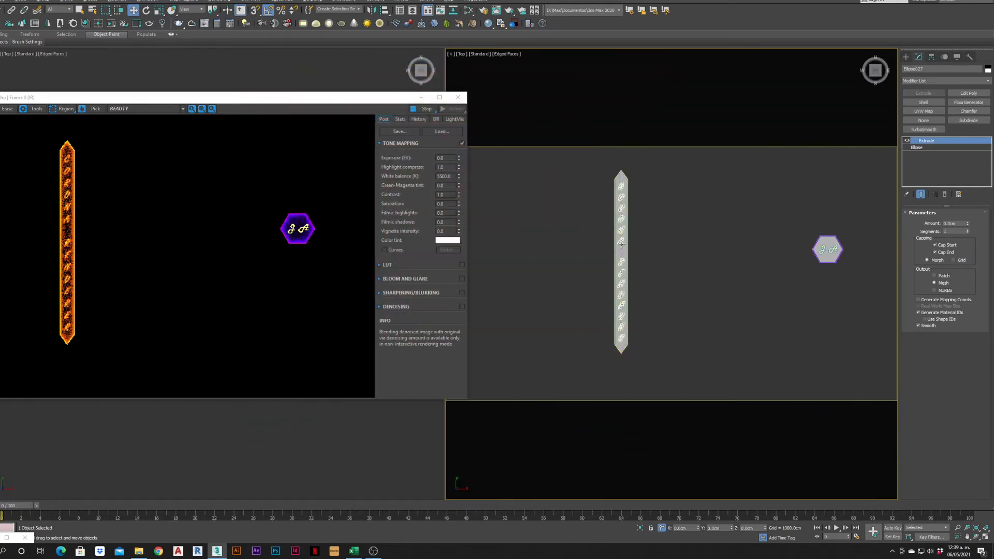
scroll(624, 174, up, 3)
scroll(623, 173, up, 6)
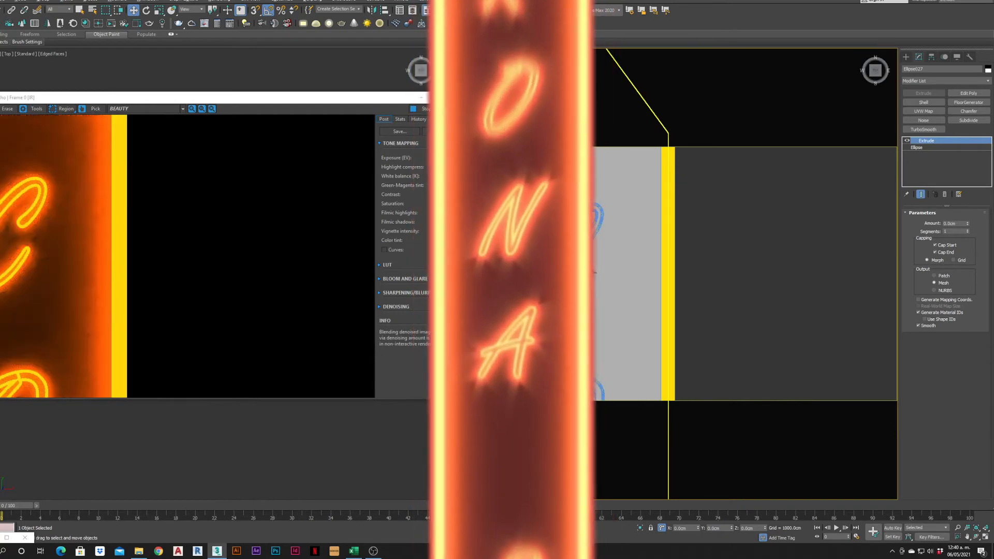
scroll(589, 303, down, 6)
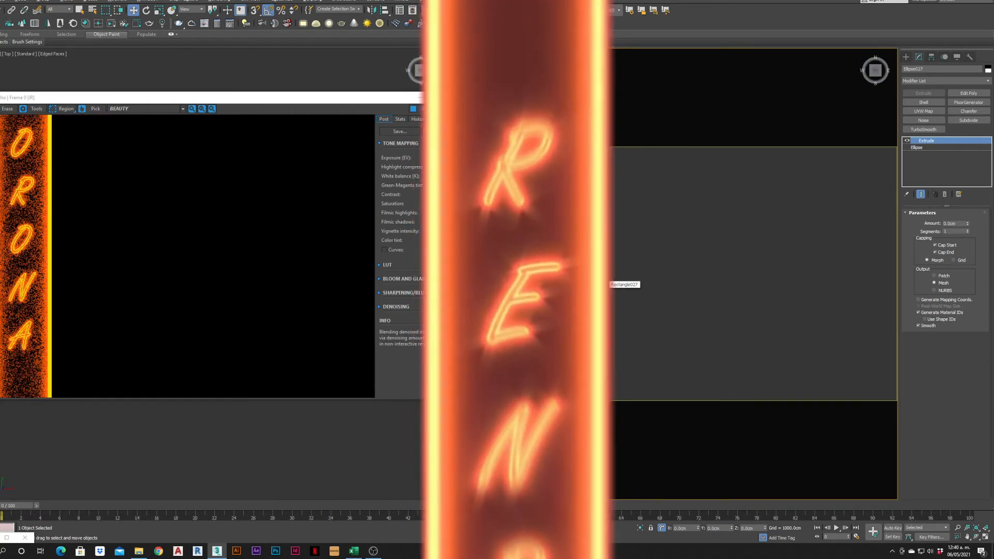
middle_drag(682, 328, 488, 258)
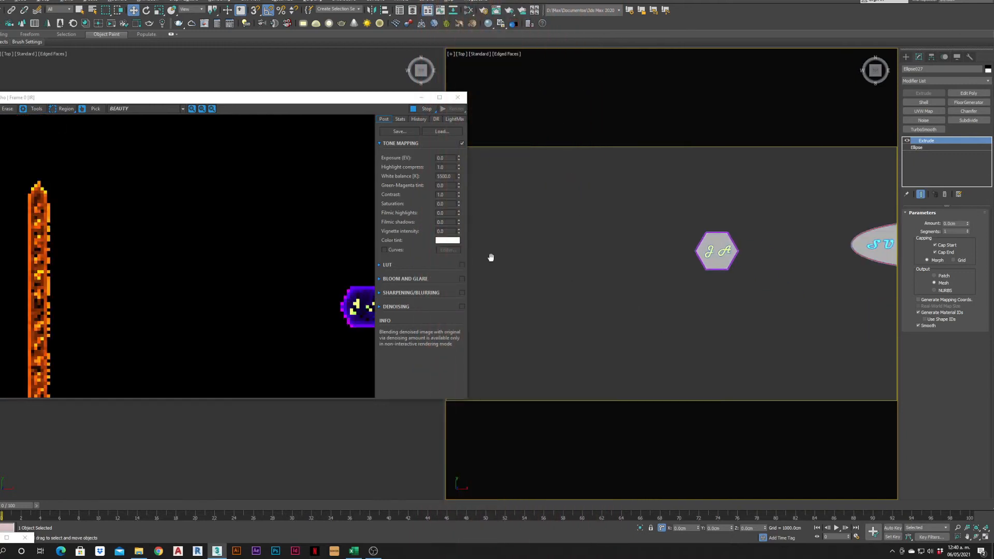
scroll(718, 246, up, 8)
scroll(732, 280, down, 4)
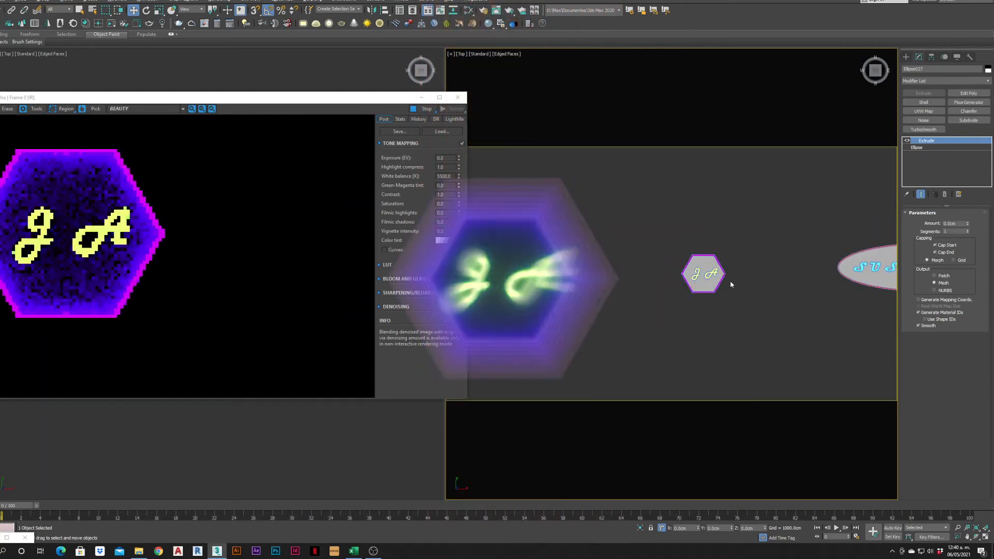
scroll(749, 313, up, 2)
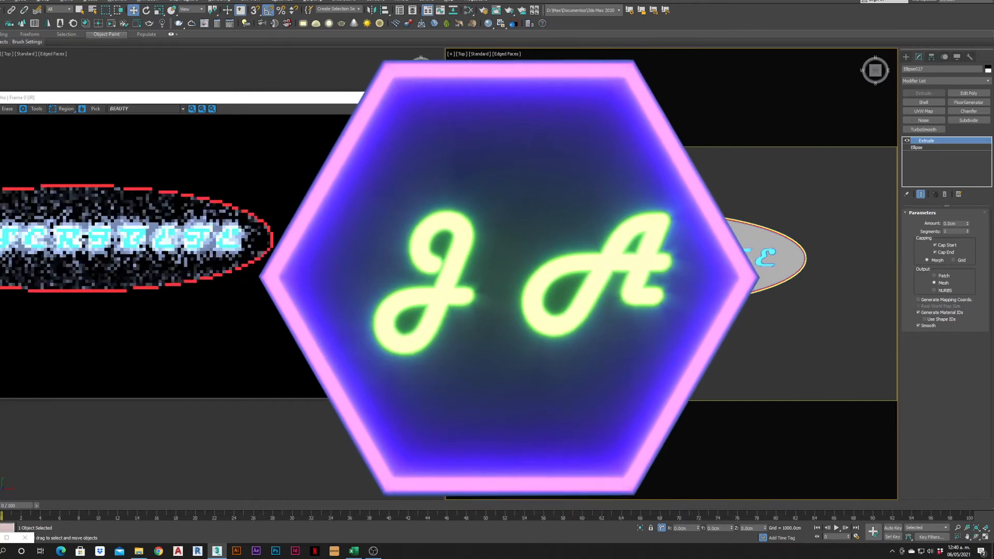
scroll(749, 313, up, 2)
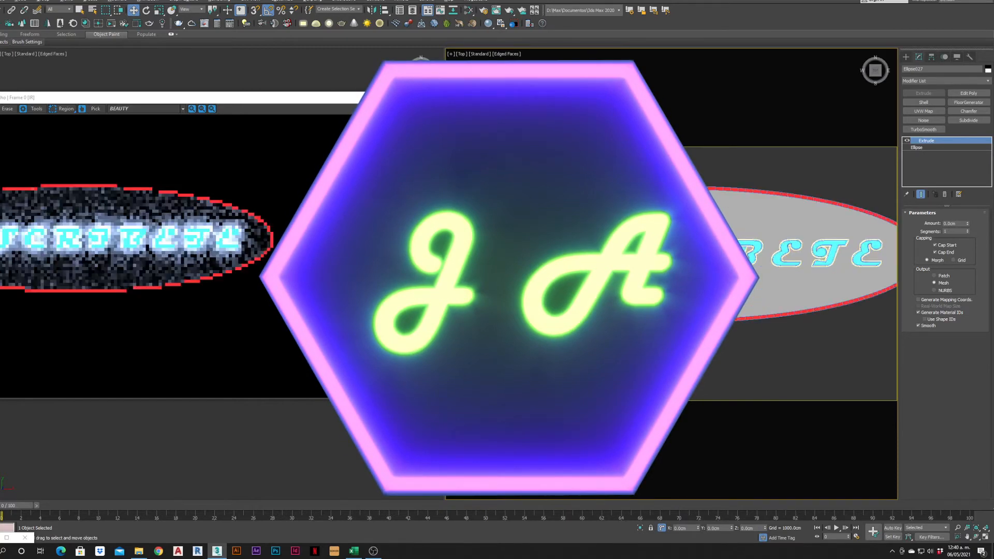
middle_drag(749, 312, 735, 156)
scroll(772, 259, down, 6)
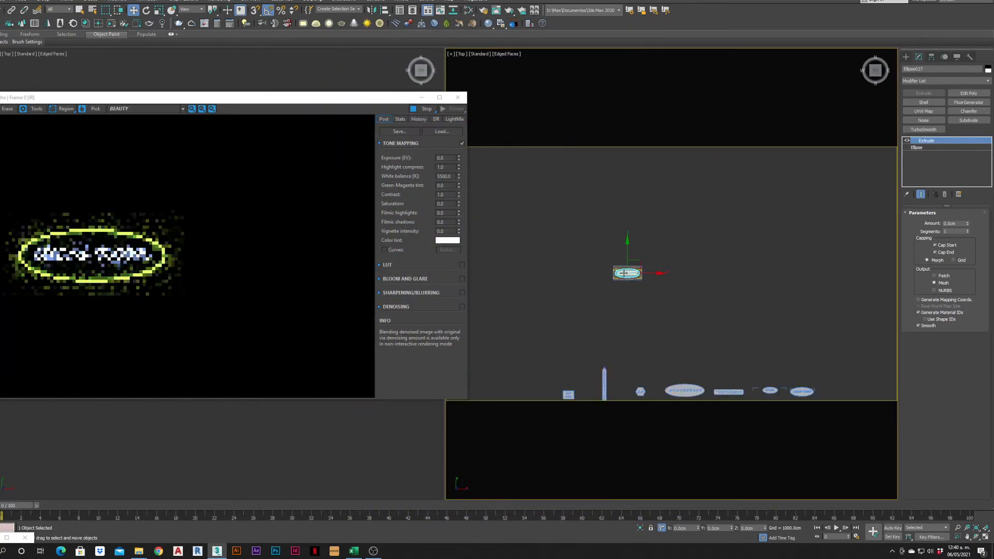
scroll(746, 250, up, 8)
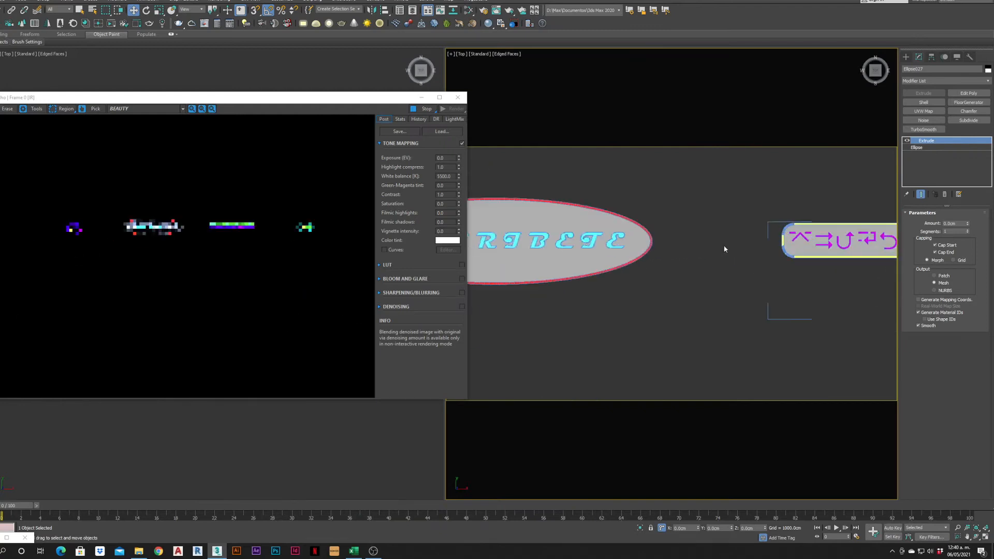
Step: Select the SUSCRIBETE lettering, examine its raised letters from an angle, and inspect the arrow-symbol and OPEN signs
click(559, 241)
alt+middle_drag(558, 262, 728, 299)
alt+middle_drag(628, 325, 624, 265)
scroll(562, 281, up, 5)
scroll(562, 280, down, 3)
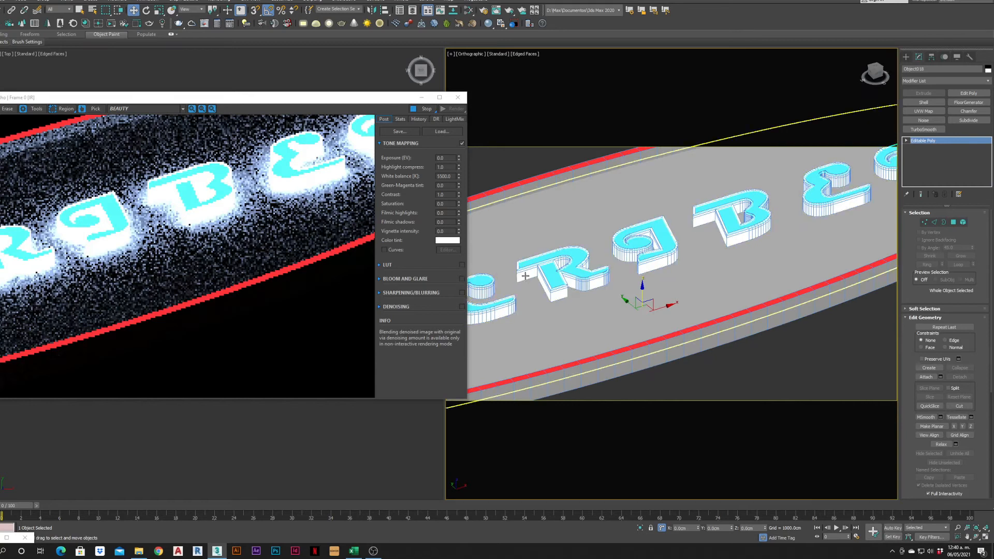
scroll(562, 277, up, 8)
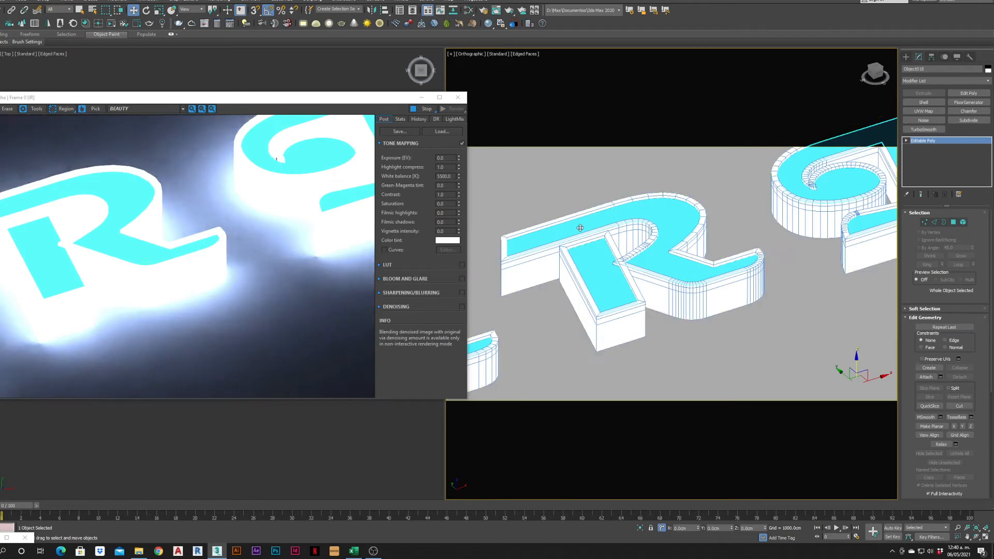
scroll(612, 252, down, 8)
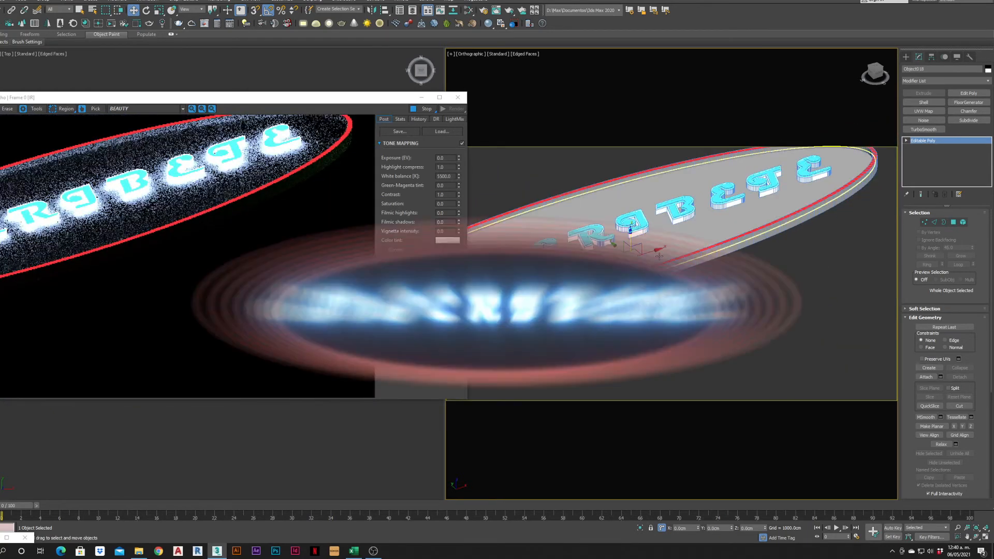
scroll(562, 292, up, 5)
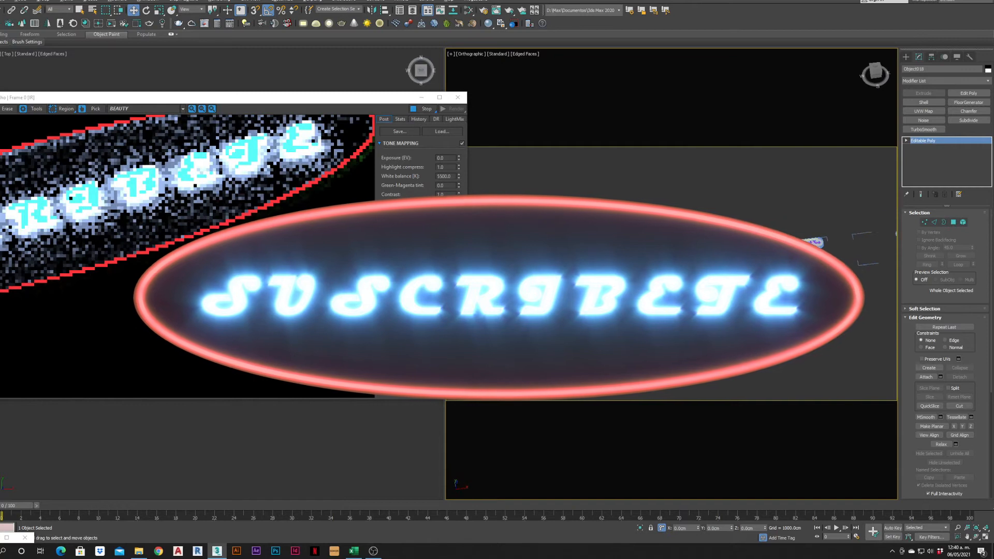
scroll(681, 229, up, 6)
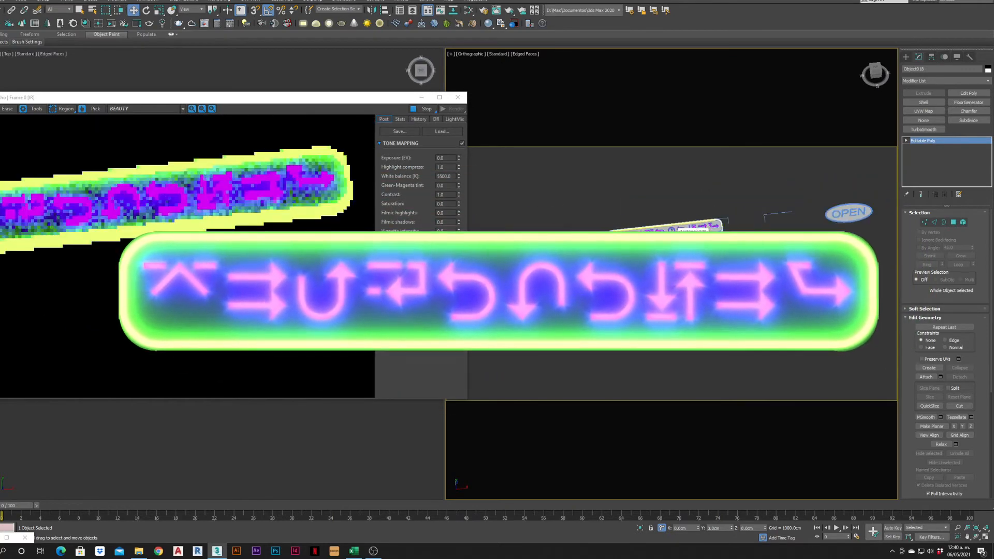
scroll(628, 269, down, 8)
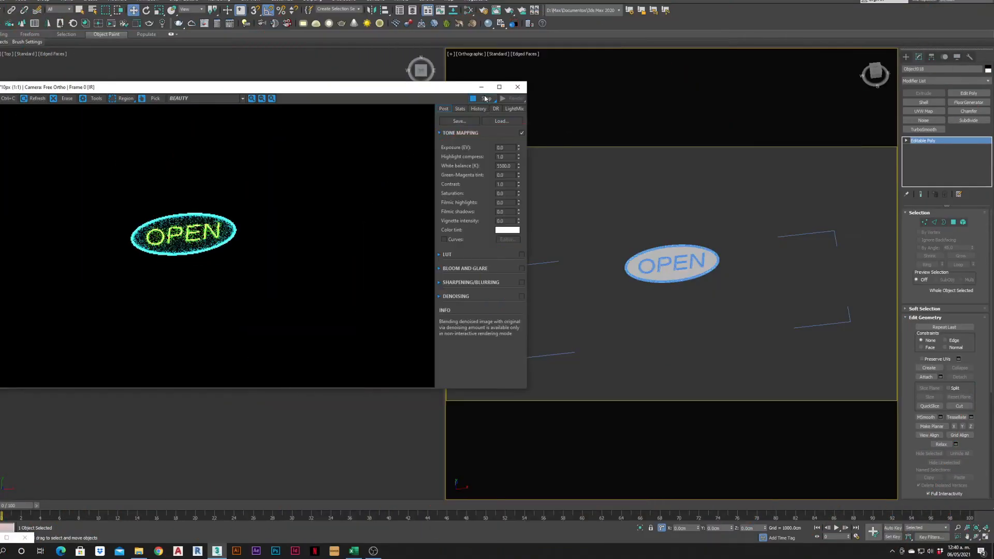
Step: Minimize the render window and switch the sign viewport to the CoronaCamera001 view of the street
click(487, 83)
scroll(657, 245, down, 5)
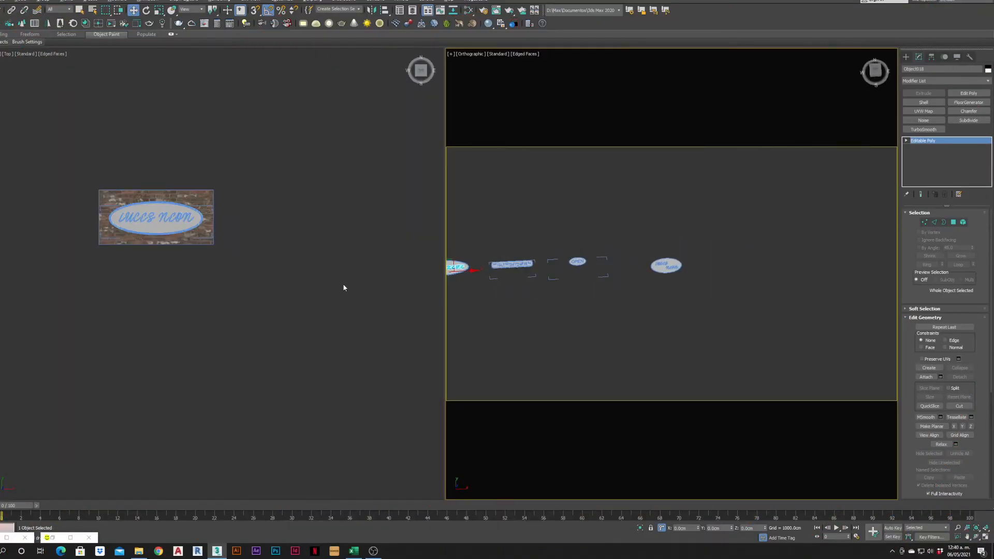
scroll(342, 287, down, 3)
mouse_move(163, 298)
middle_down()
mouse_move(310, 277)
mouse_move(354, 240)
mouse_move(348, 97)
middle_up()
mouse_move(229, 401)
middle_down()
mouse_move(256, 331)
mouse_move(234, 371)
middle_up()
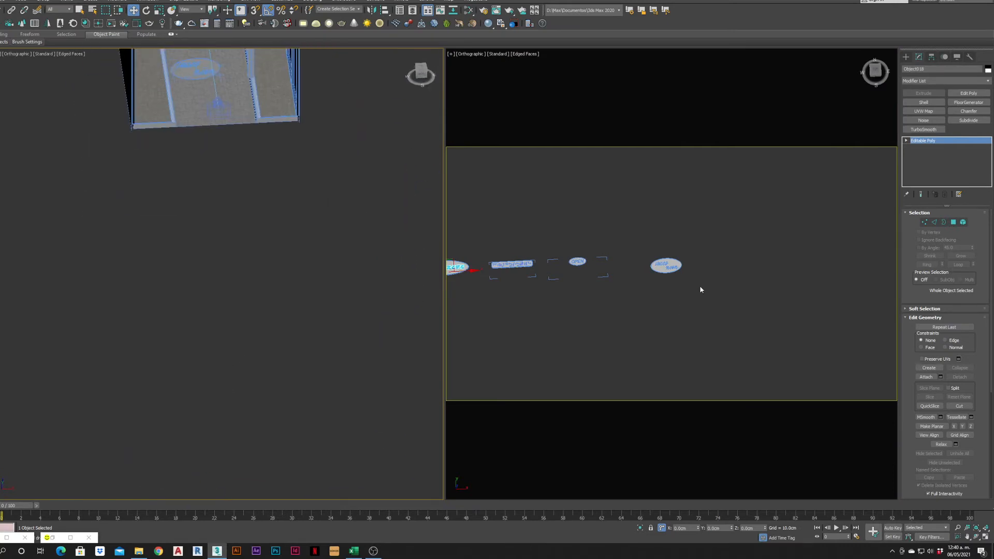
key(c)
click(488, 325)
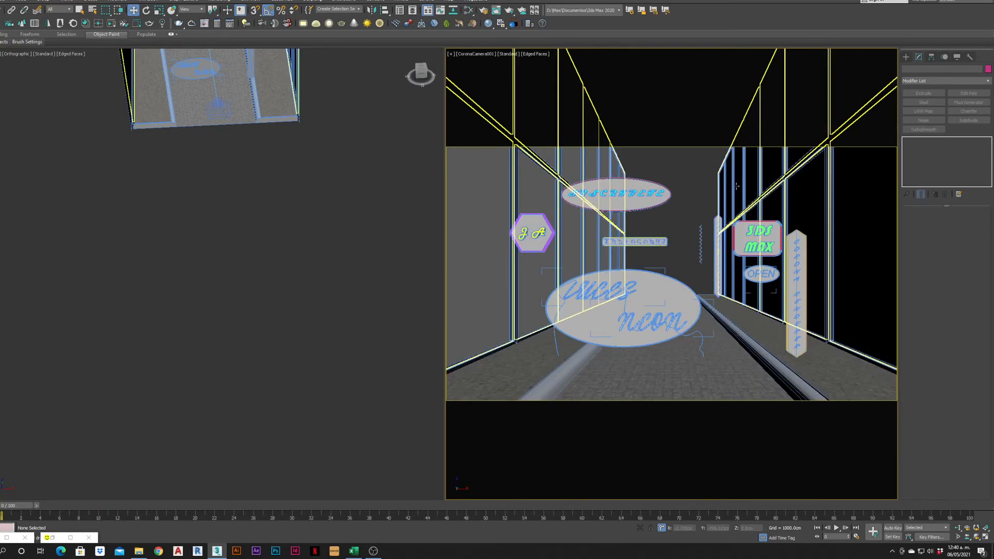
Step: Restore the interactive render for the street camera view and maximize its window
click(53, 538)
click(512, 108)
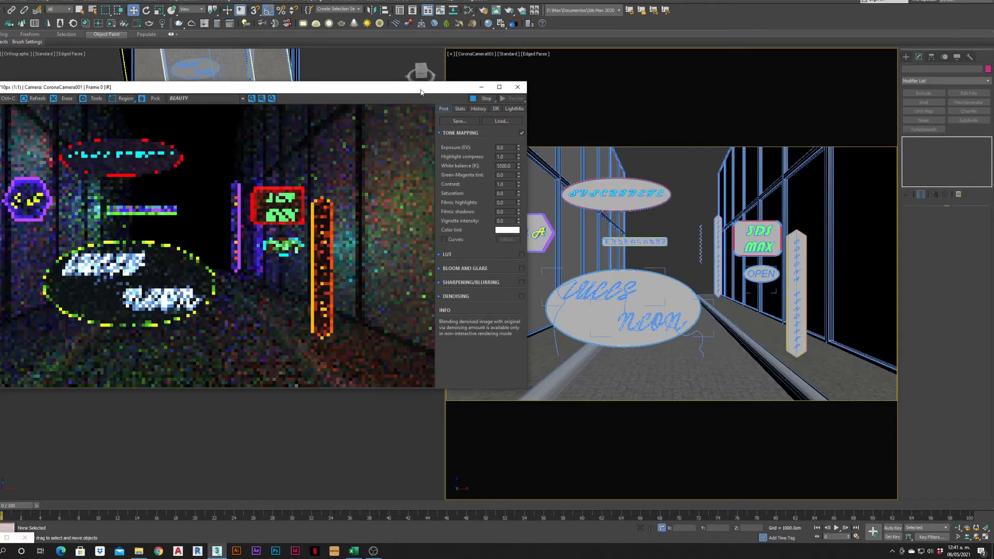
double_click(421, 92)
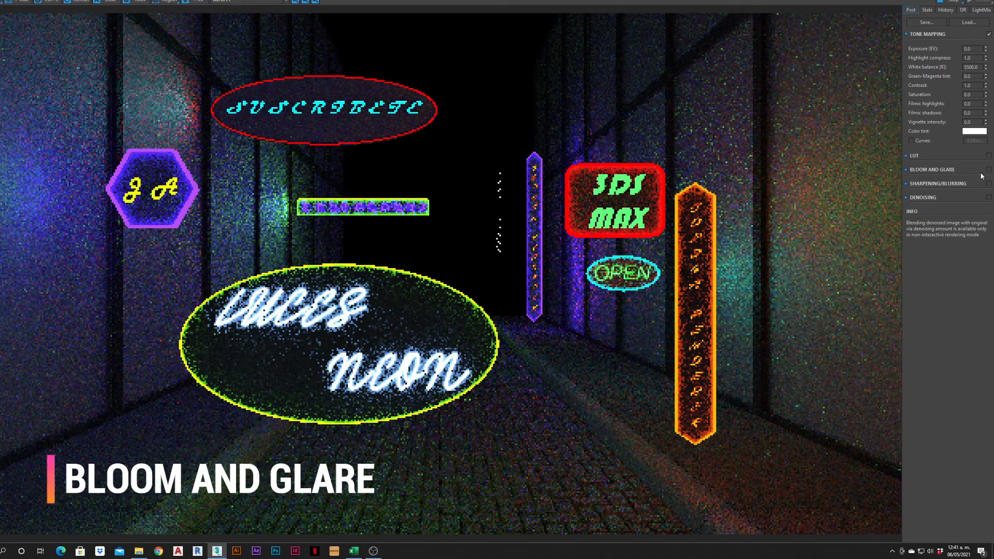
Step: Enable Bloom and Glare for the street render and set both the bloom intensity and glare intensity to 0
click(910, 170)
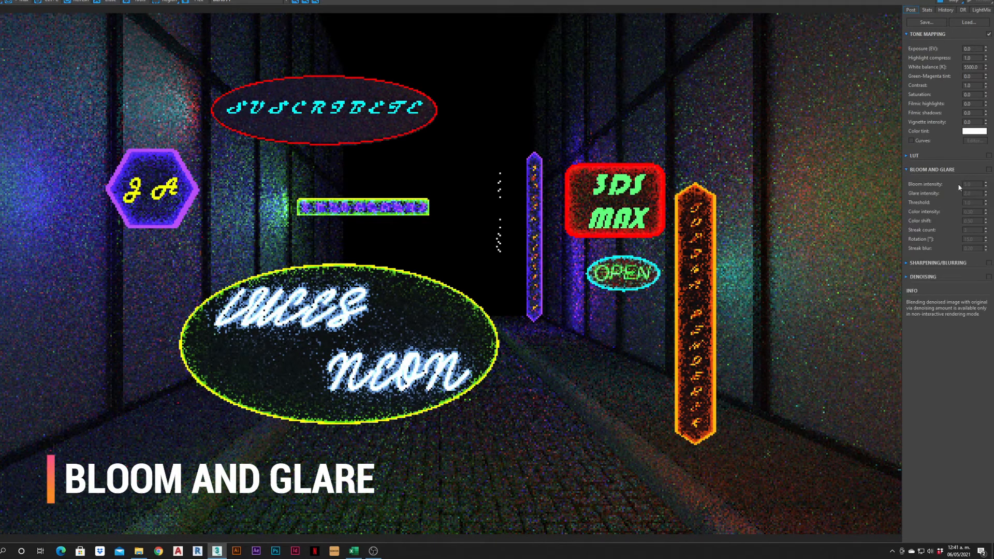
click(990, 170)
drag(974, 185, 930, 191)
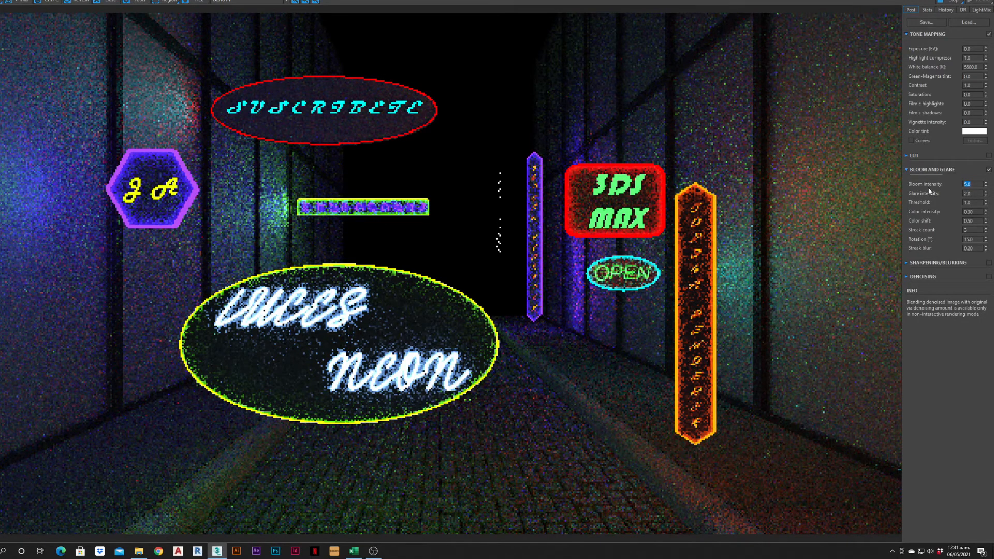
text(0)
key(Tab)
key(Return)
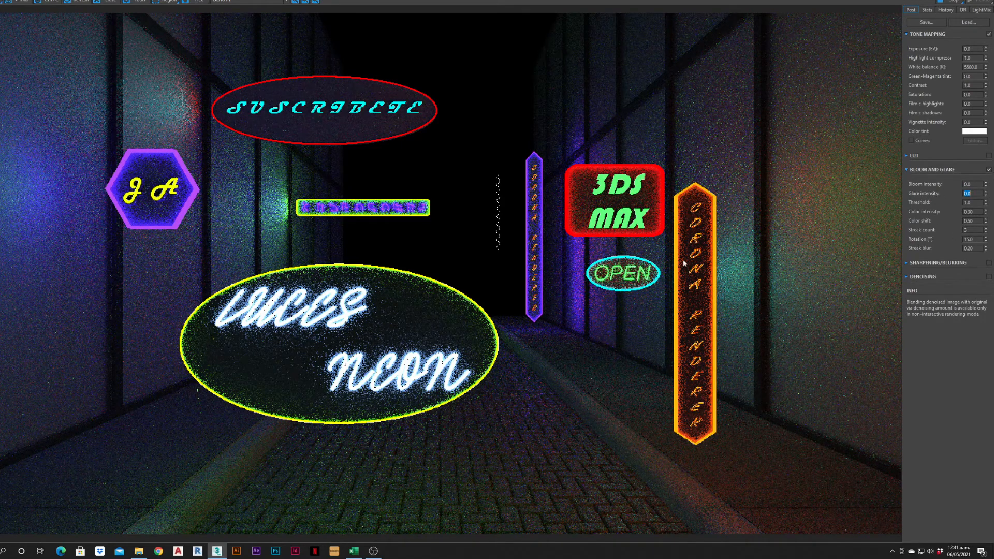
Step: Raise the bloom intensity of the neon render to 5
key(shift+Tab)
text(5)
key(Return)
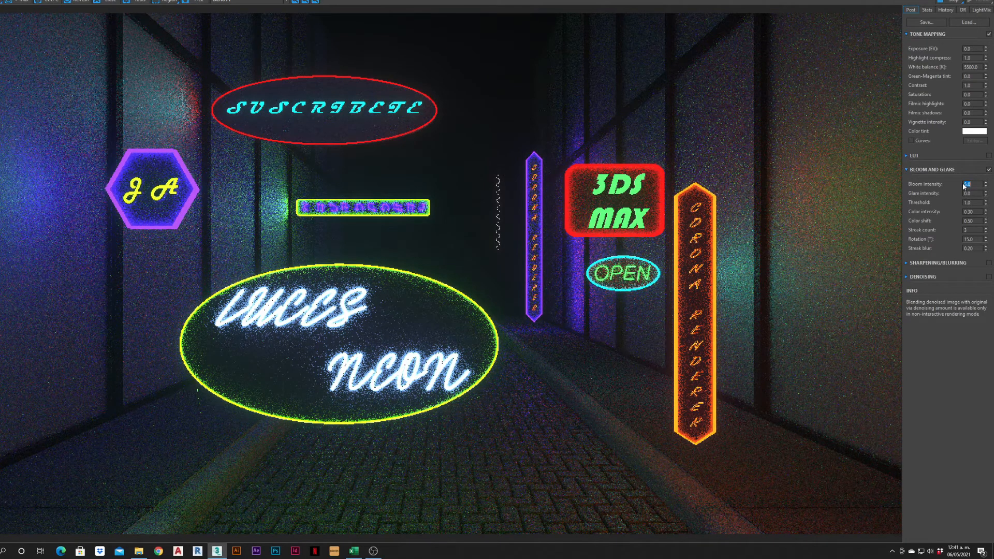
Step: Try a bloom intensity of 15 on the neon signs and return it to 5
text(15)
key(Return)
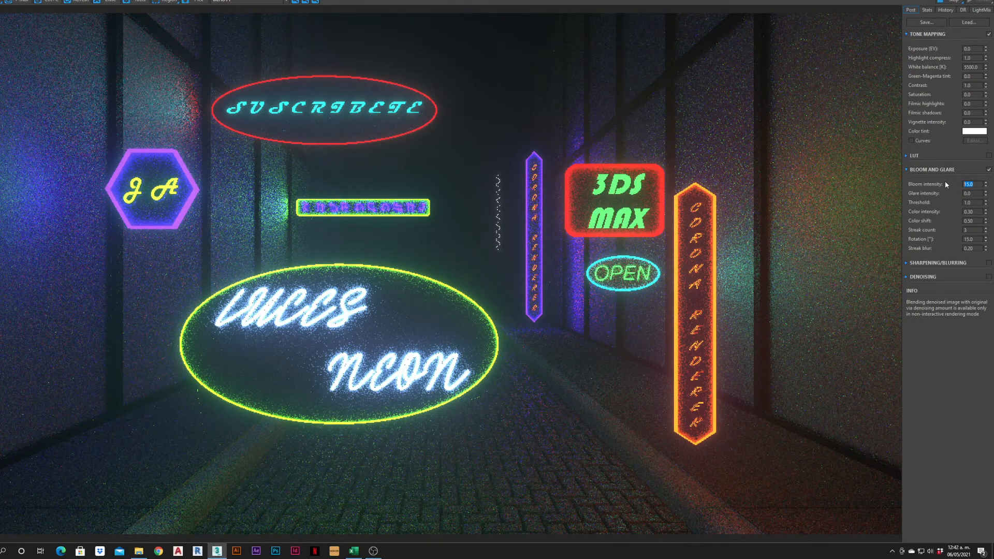
text(5)
key(Return)
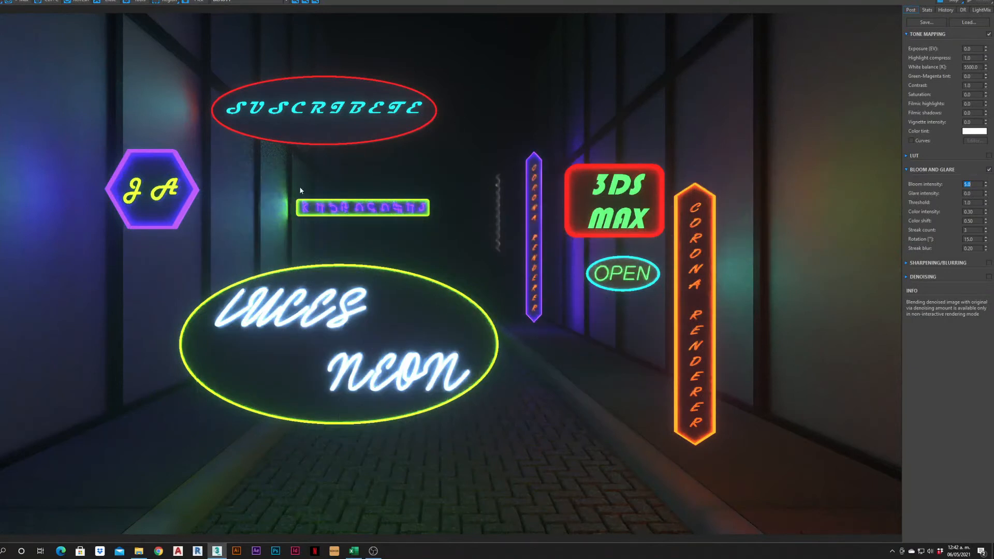
Step: Set the glare intensity of the neon render to 8
click(971, 193)
text(3)
key(Return)
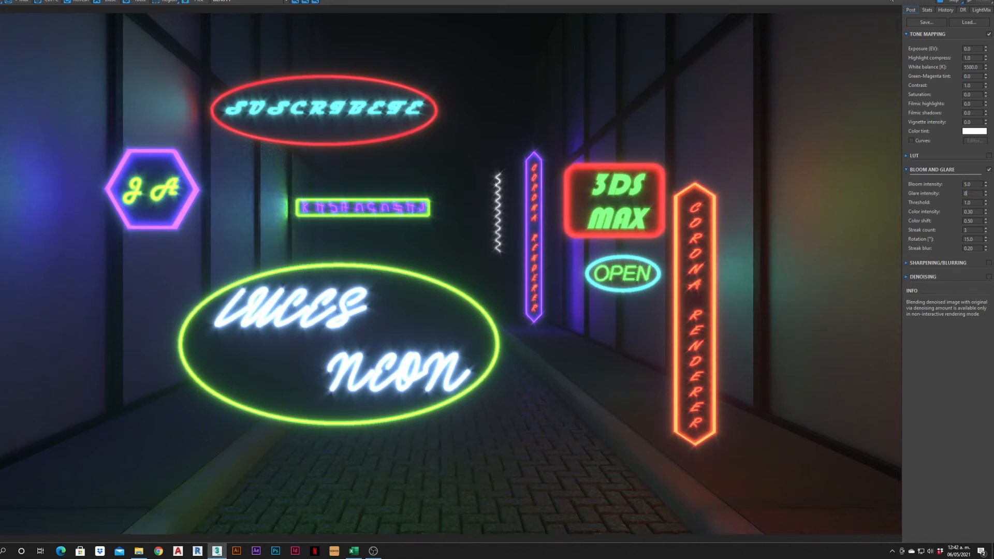
Step: Open the environment settings and Slate Material Editor, and try to assign a map node from View1 as the environment map
click(966, 1)
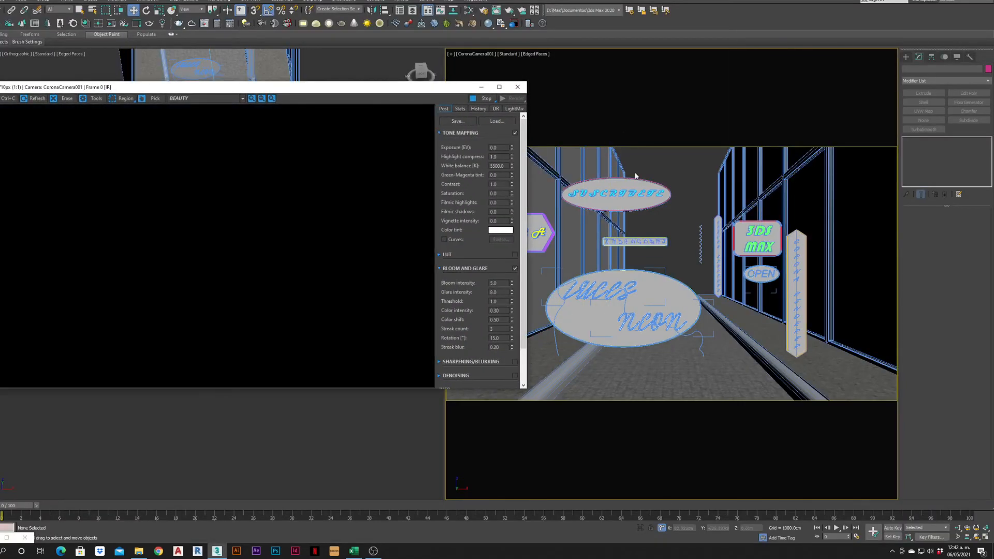
key(8)
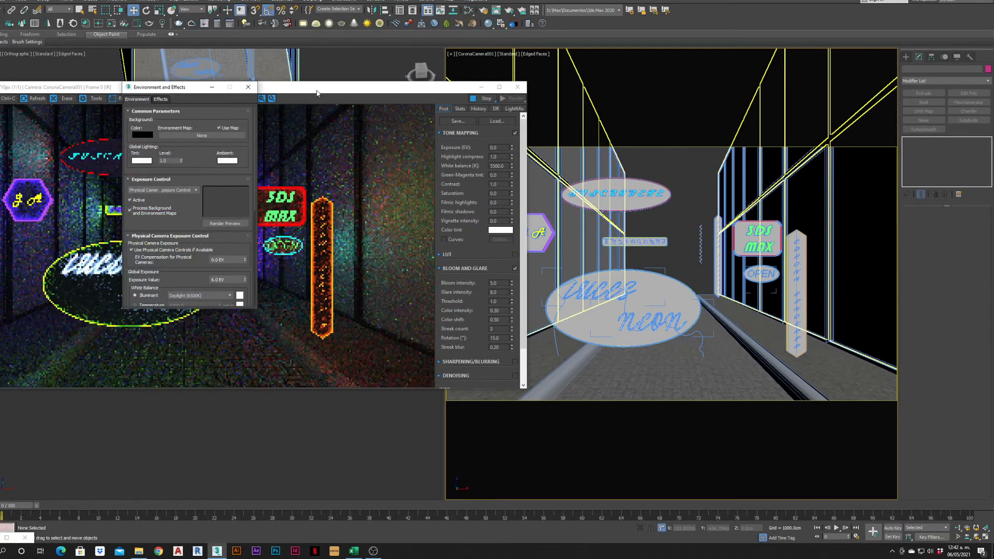
key(m)
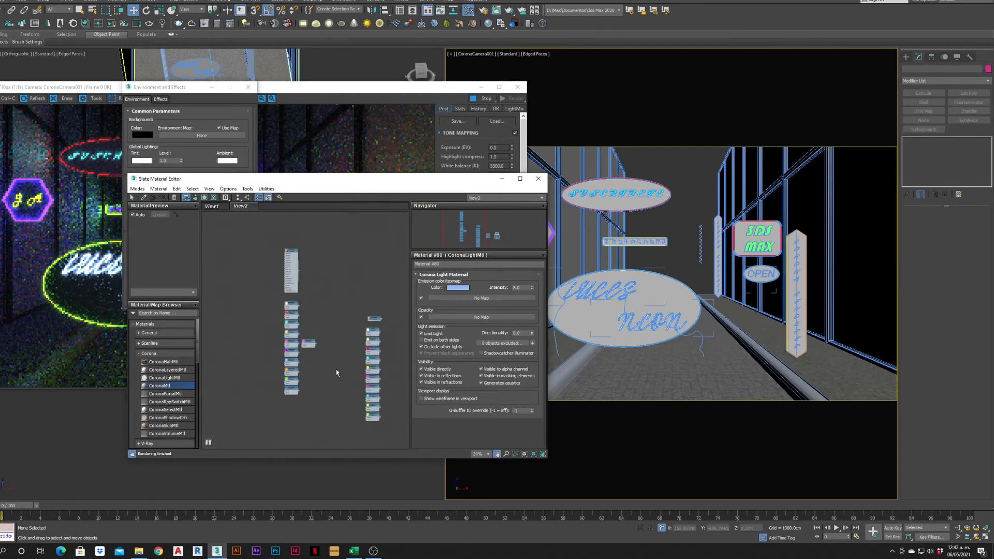
scroll(321, 295, down, 2)
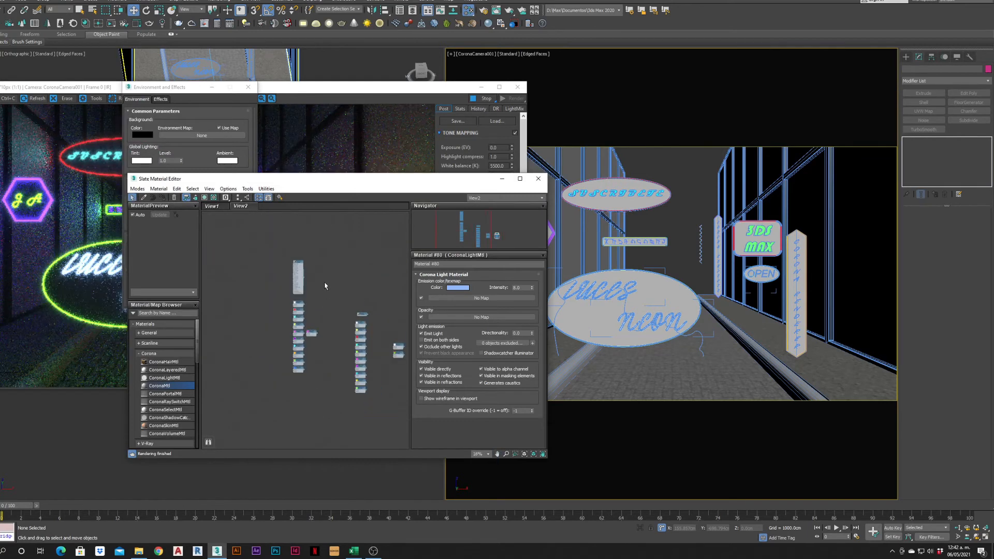
click(211, 206)
middle_drag(226, 267, 293, 311)
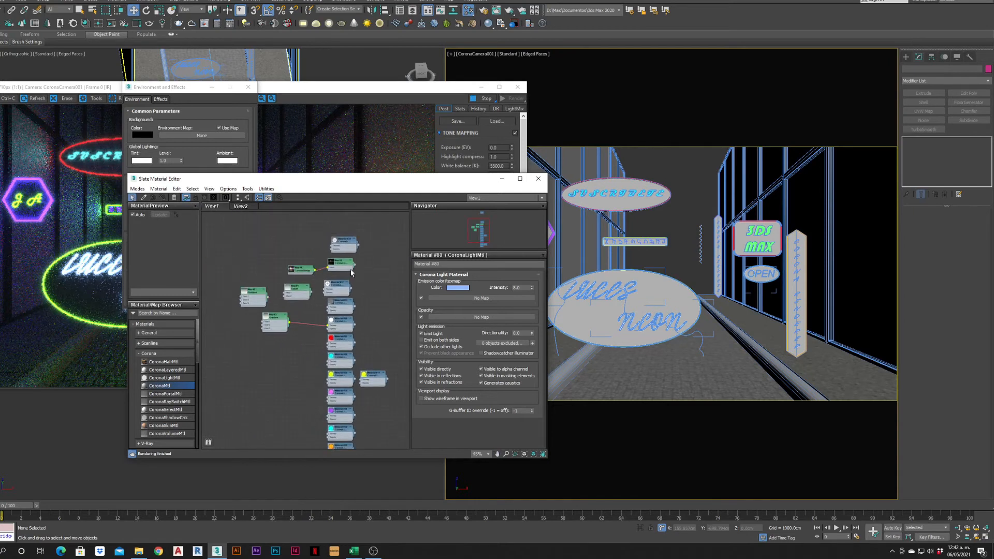
drag(355, 265, 229, 135)
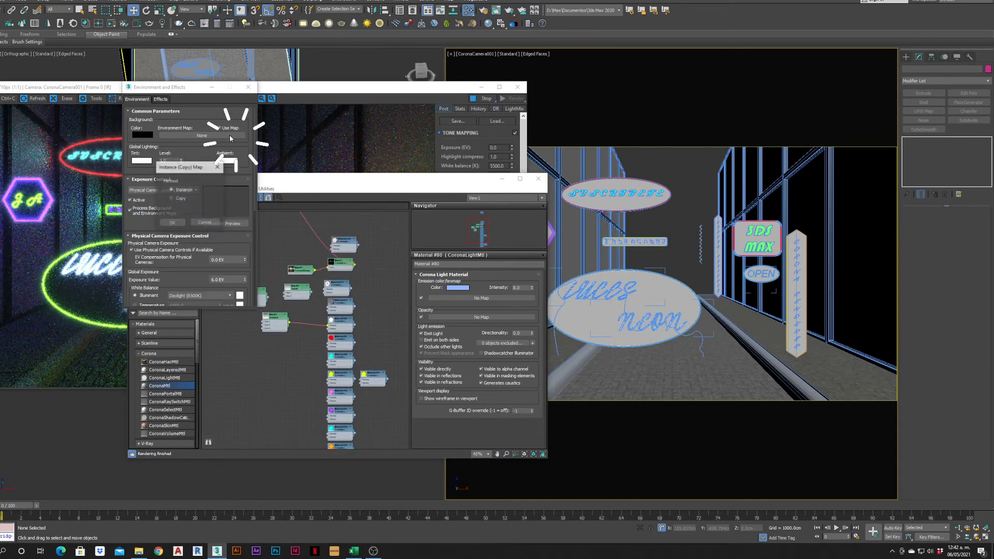
click(206, 222)
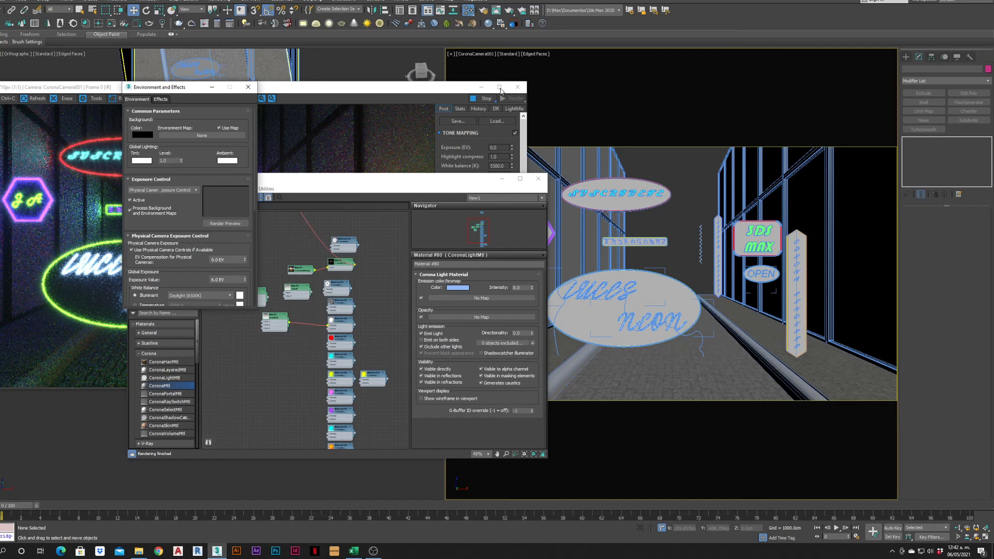
click(346, 176)
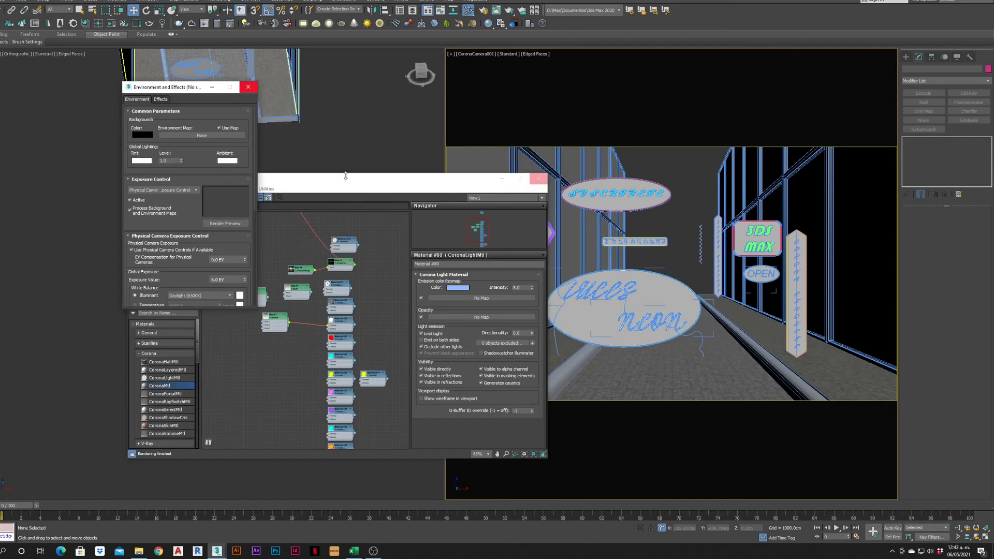